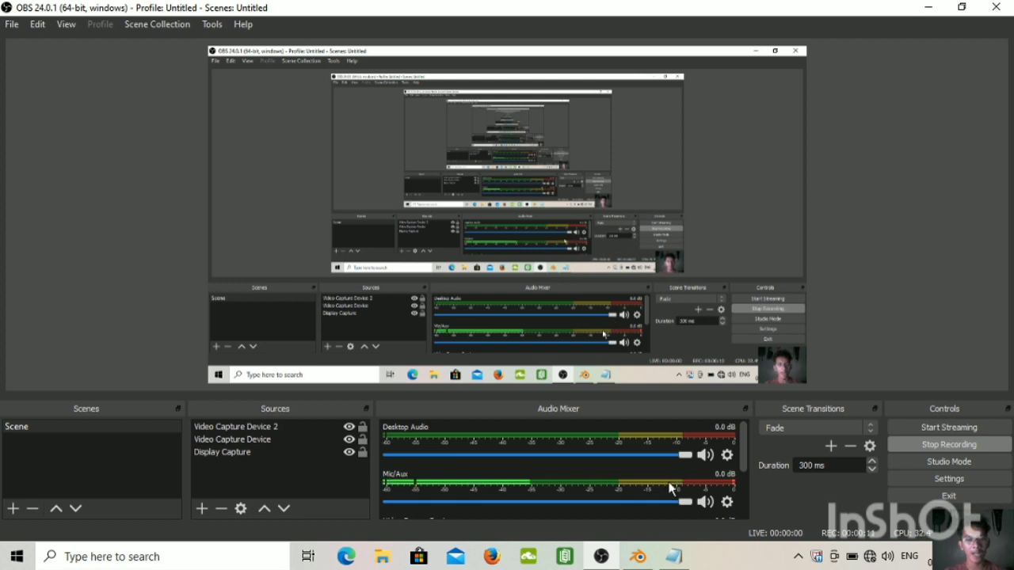
# - Review the list of modelling techniques in the Notepad note and switch to Blender
pyautogui.click(674, 557)
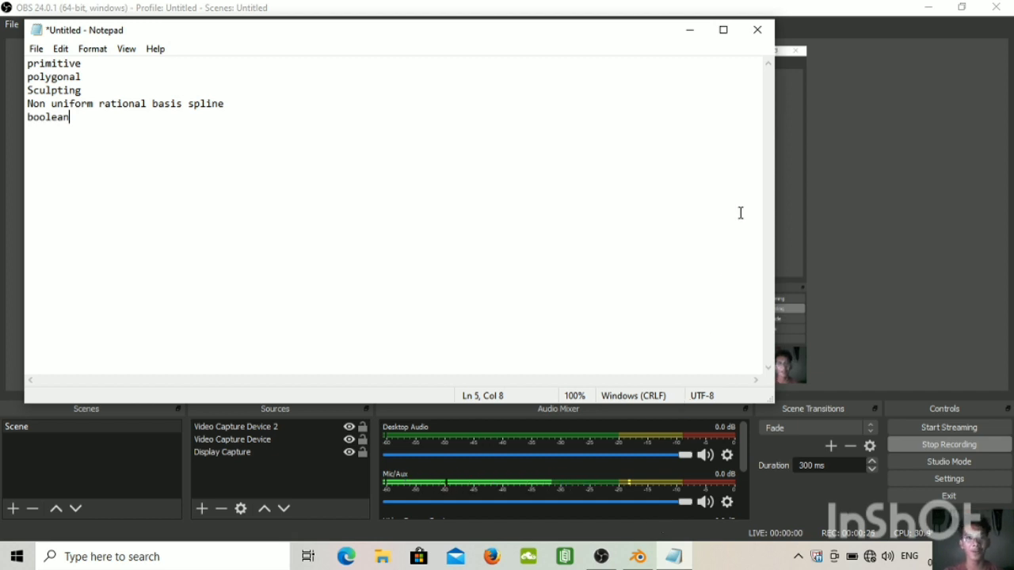
pyautogui.click(690, 29)
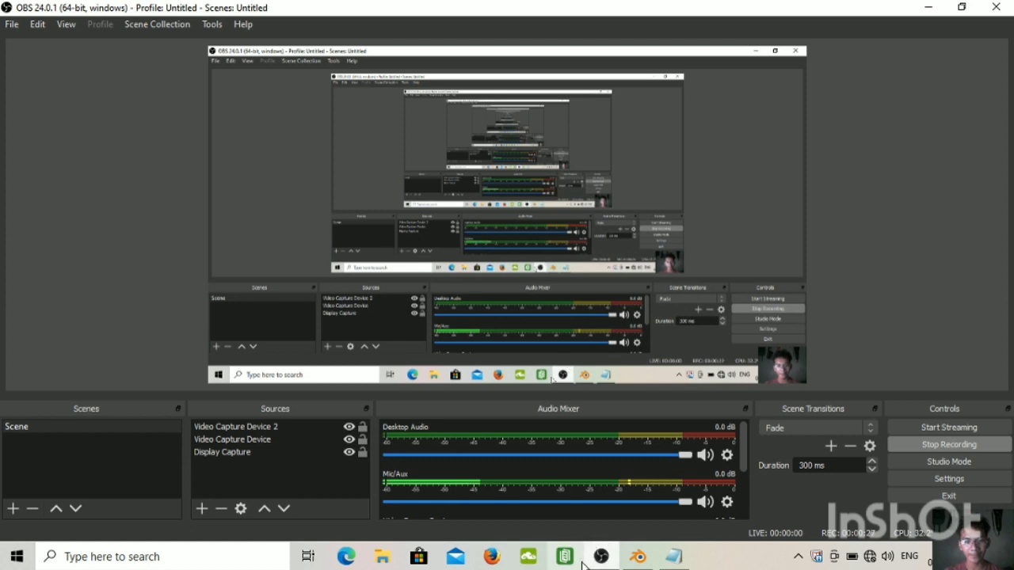
pyautogui.click(637, 557)
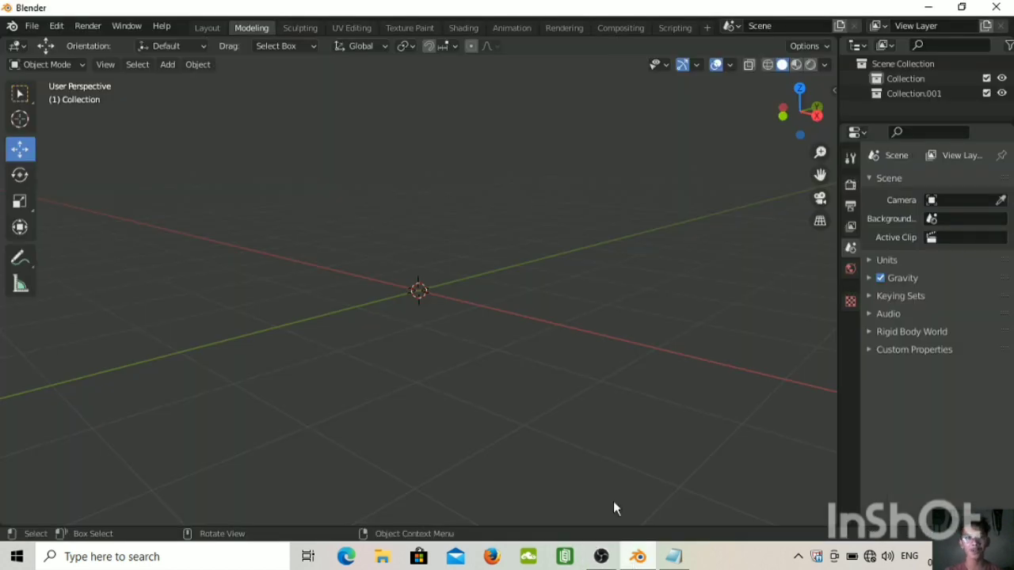
# - Add a 2 m cube mesh at the world origin
pyautogui.click(167, 64)
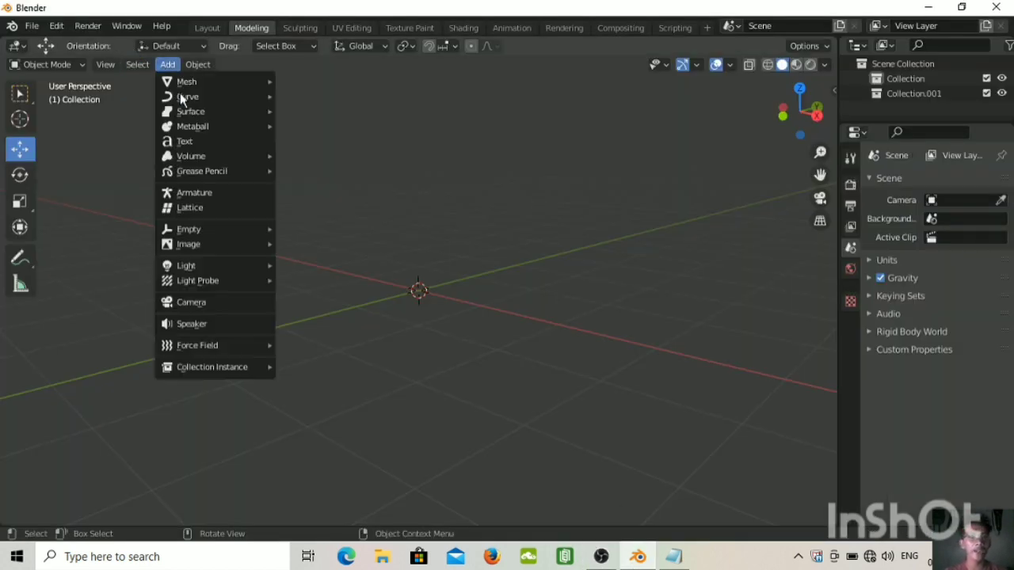
pyautogui.moveTo(215, 96)
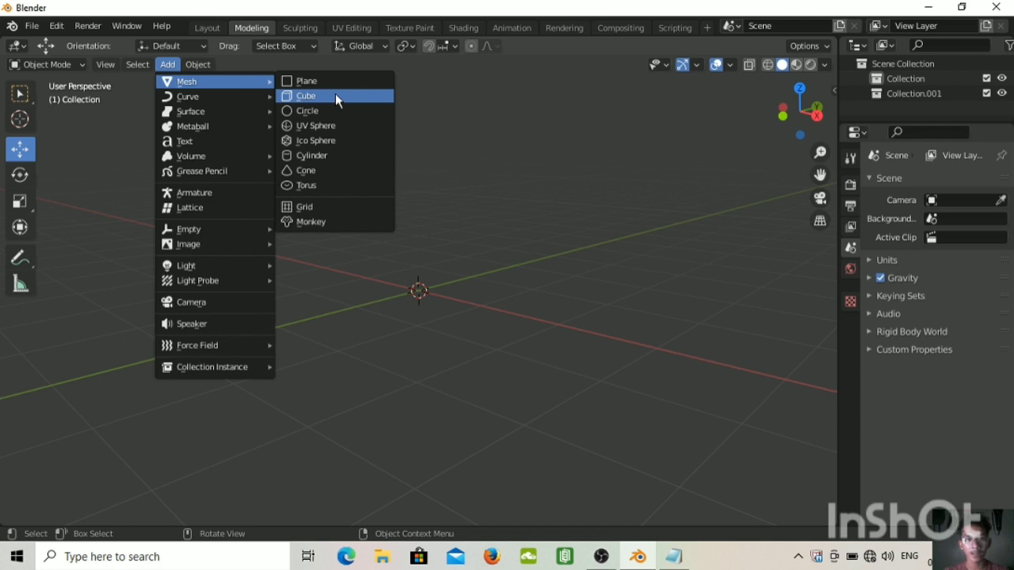
pyautogui.press('Return')
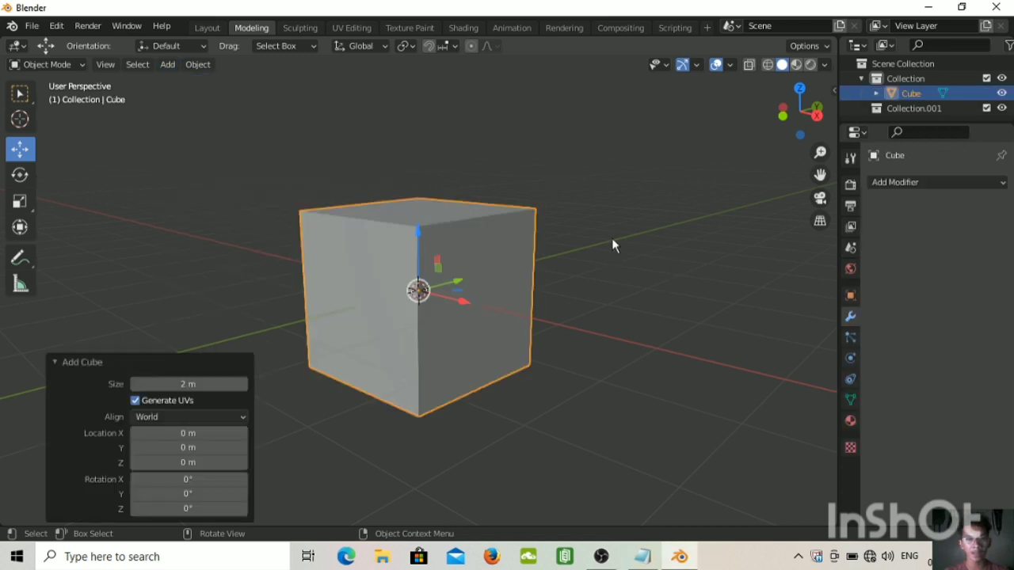
# - Raise the cube along the Z axis in two moves of about 1.57 m and 0.78 m
pyautogui.hotkey('alt', 'a')
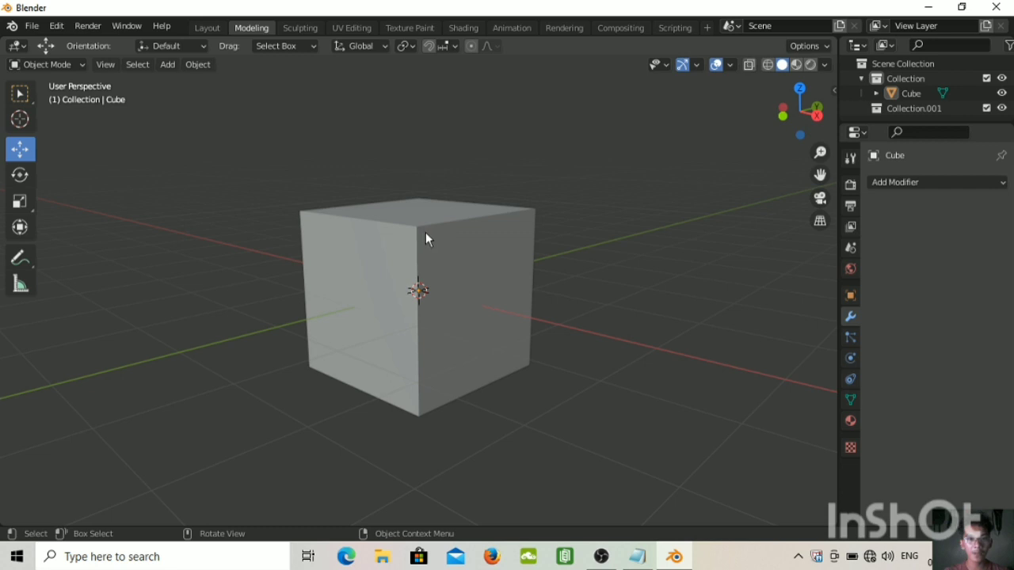
pyautogui.click(425, 233)
pyautogui.press('g')
pyautogui.press('z')
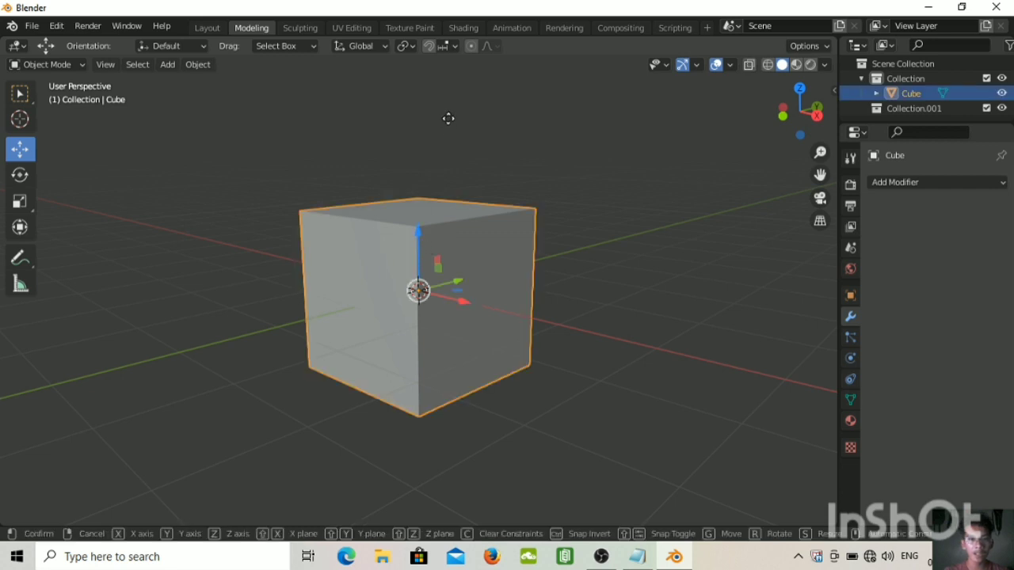
pyautogui.click(477, 144)
pyautogui.scroll(-6, 561, 226)
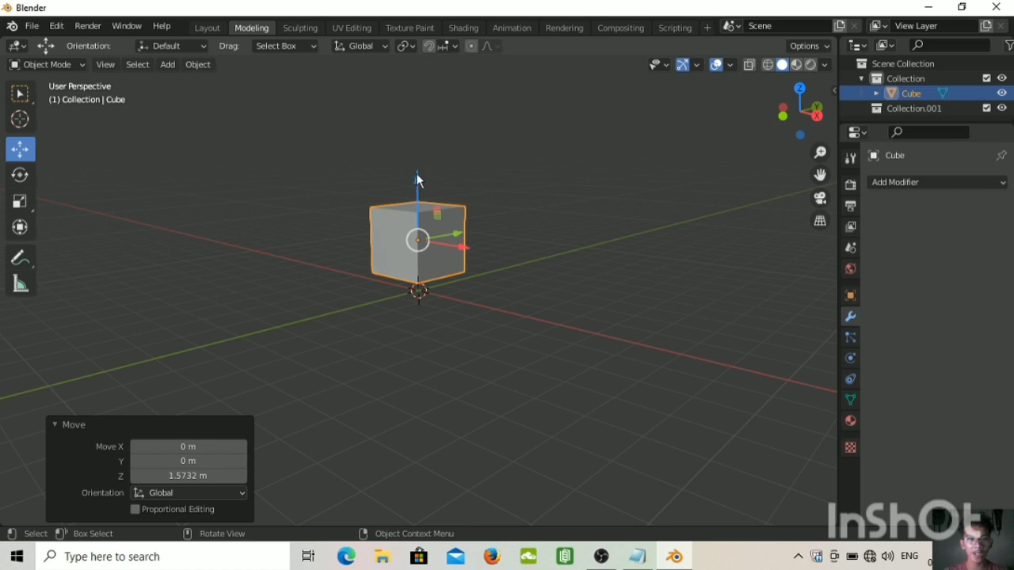
pyautogui.moveTo(416, 172); pyautogui.dragTo(425, 136)
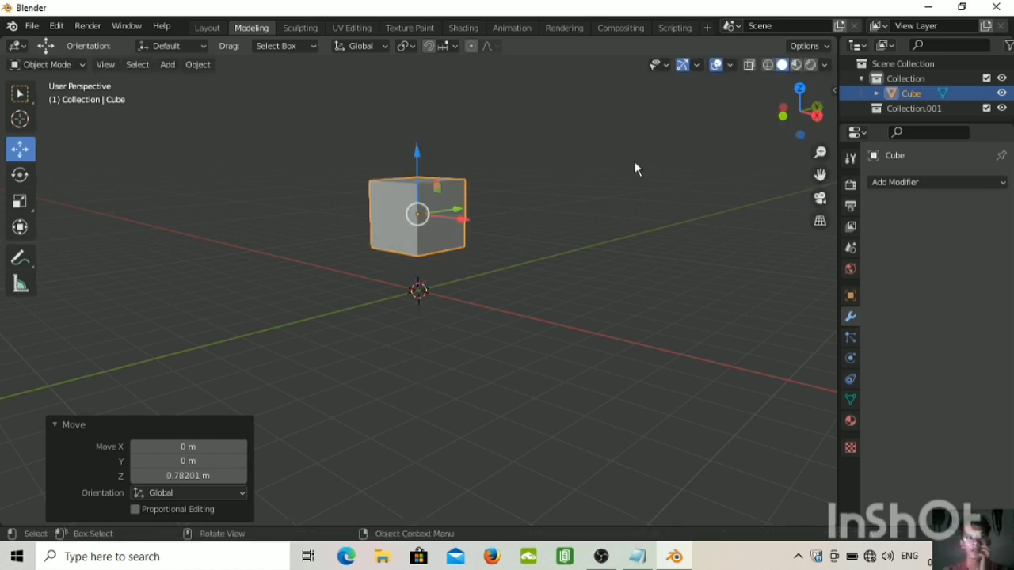
# - Add a Solidify modifier in Simple mode to the cube and deselect it
pyautogui.click(168, 64)
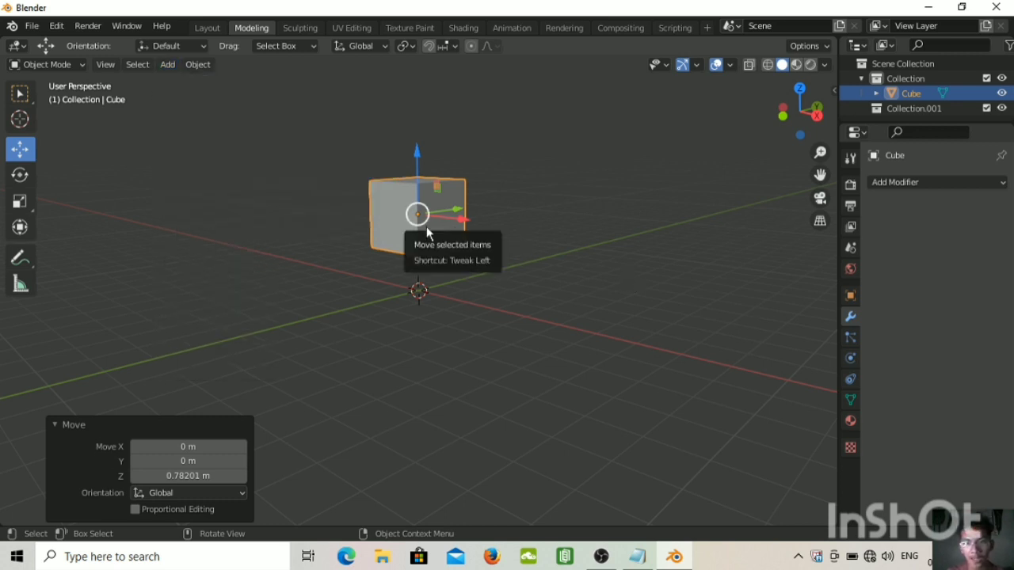
pyautogui.click(974, 183)
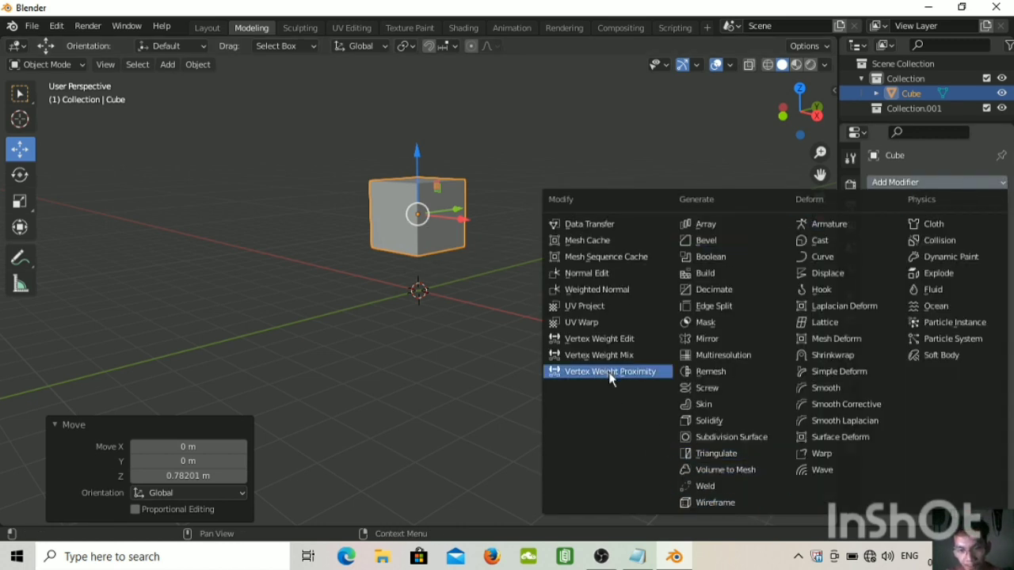
pyautogui.click(695, 421)
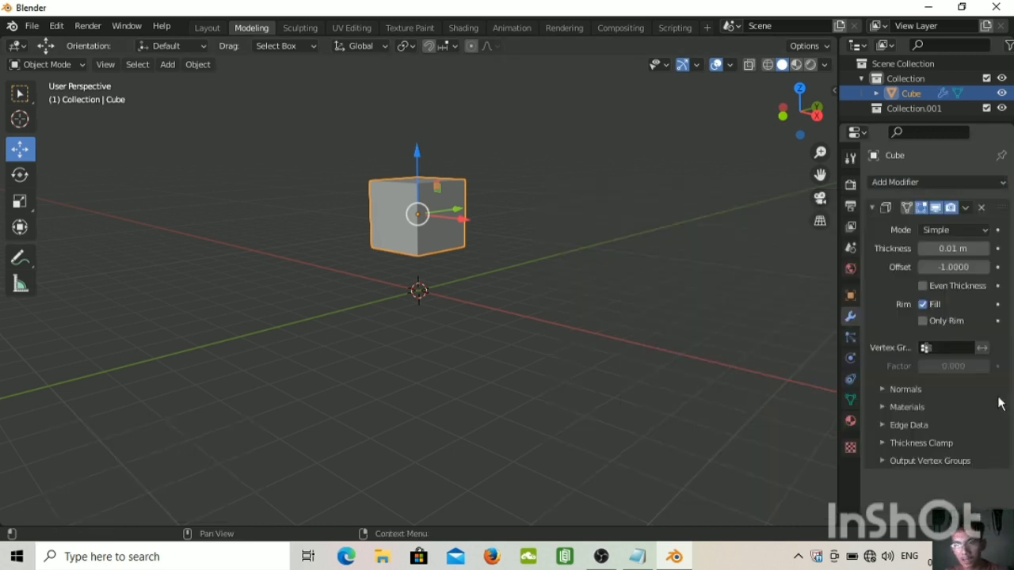
pyautogui.click(970, 234)
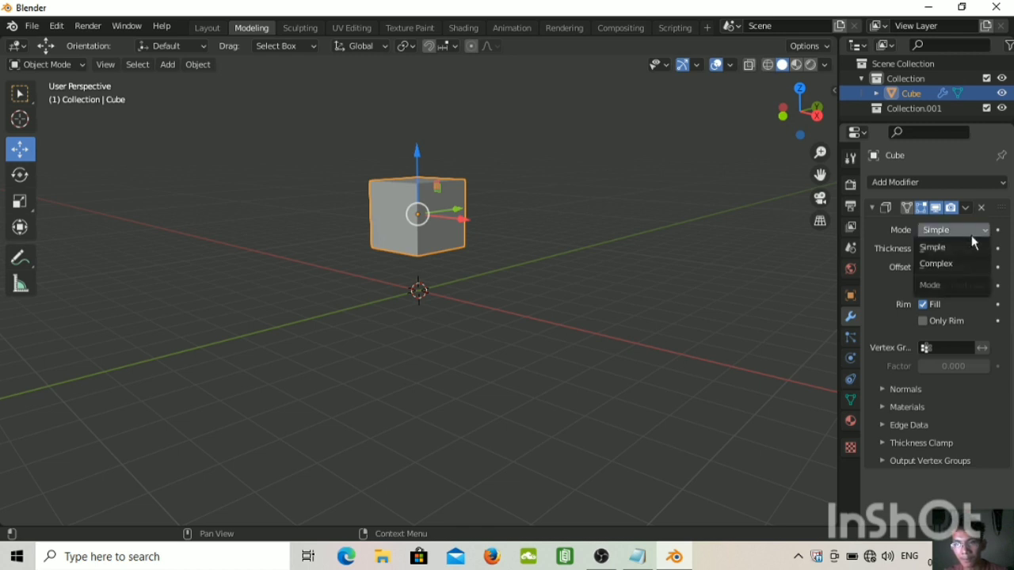
pyautogui.click(973, 244)
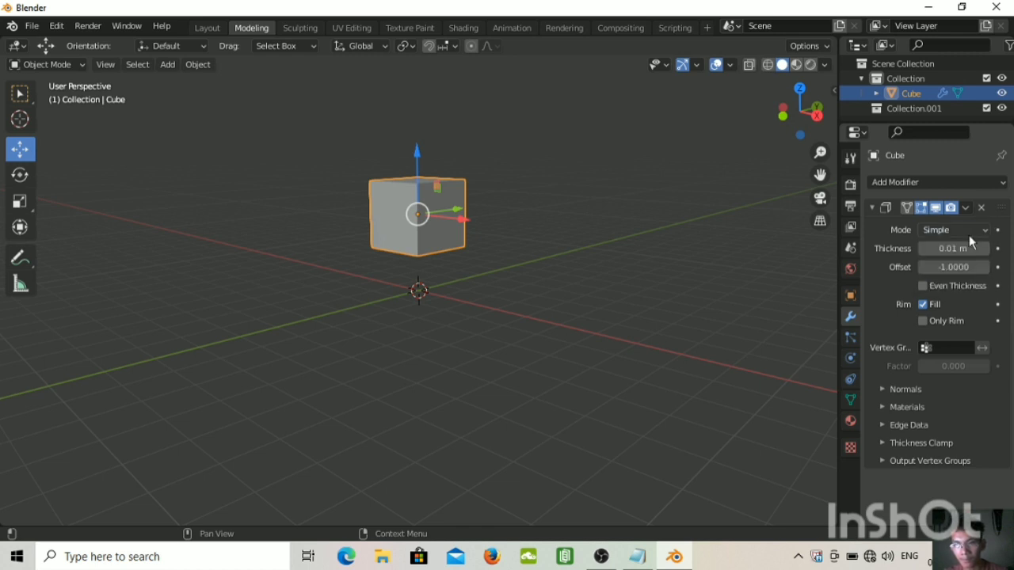
pyautogui.click(801, 278)
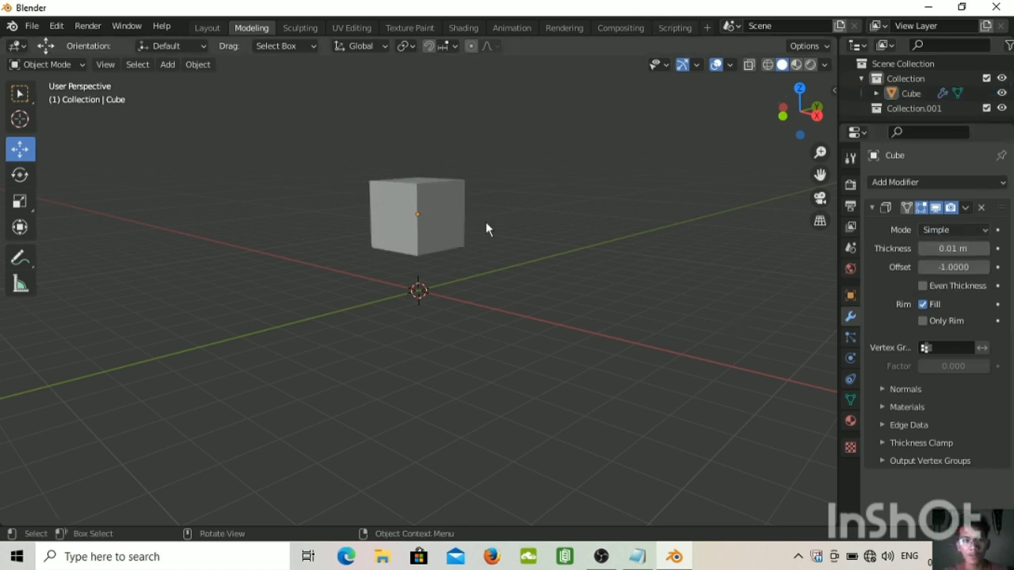
# - Delete the cube from the scene collection
pyautogui.rightClick(432, 214)
pyautogui.click(431, 214)
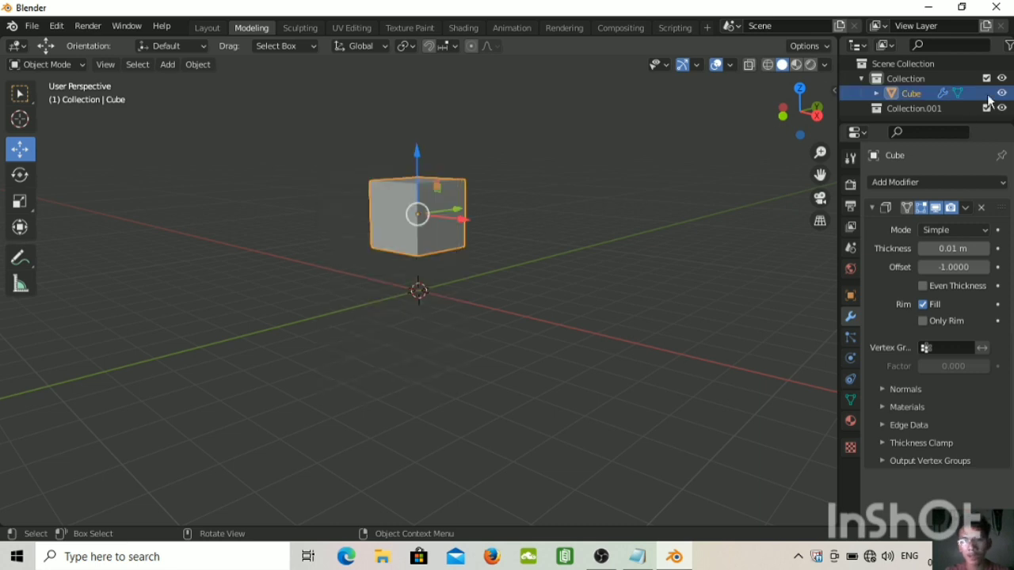
pyautogui.rightClick(917, 90)
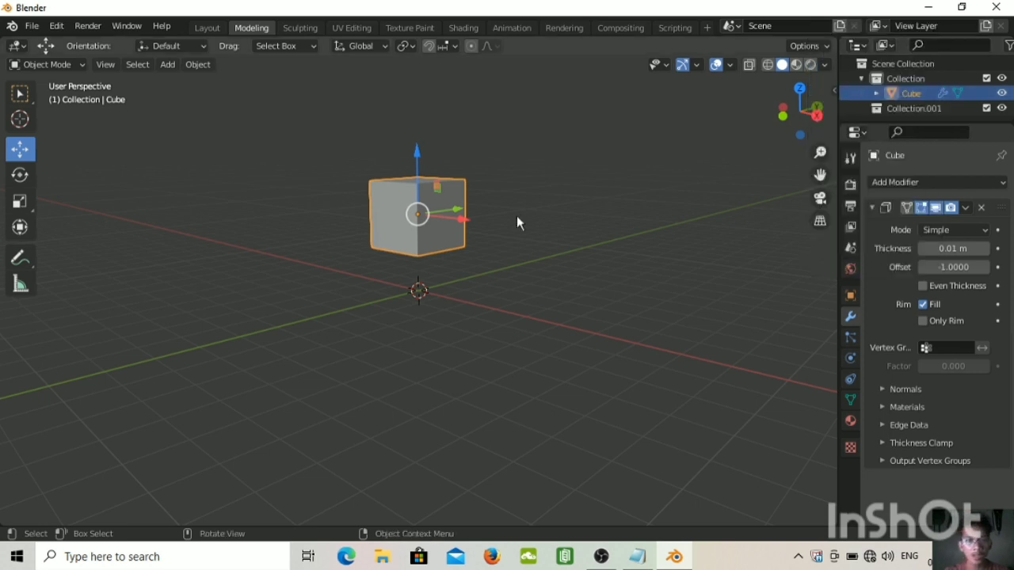
pyautogui.rightClick(902, 93)
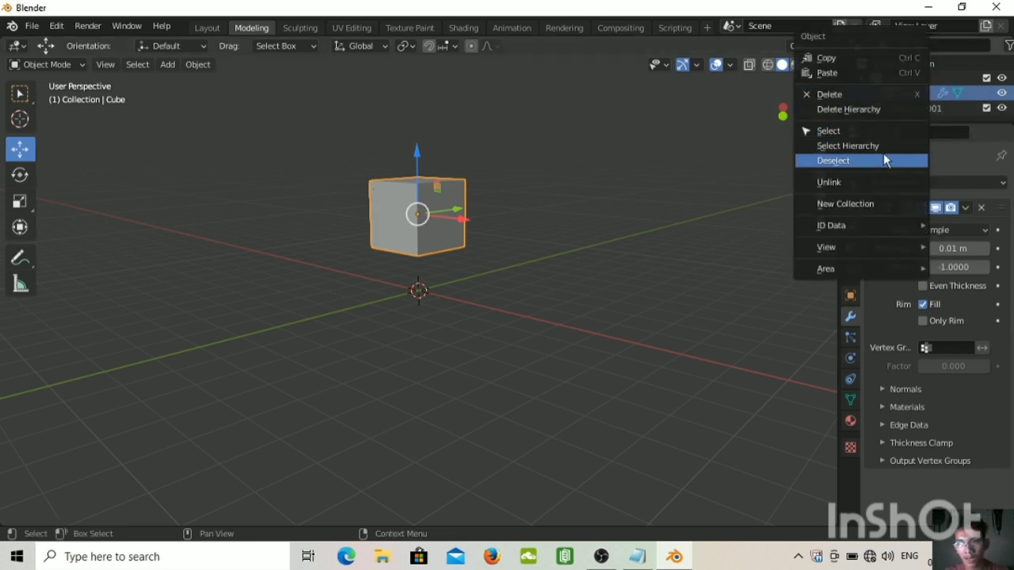
pyautogui.click(867, 93)
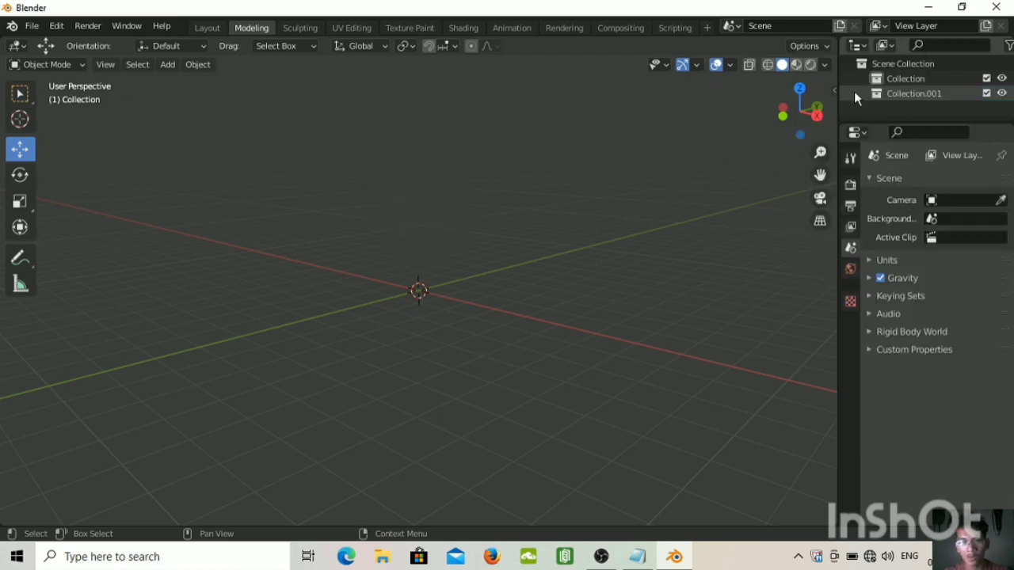
# - Add a Ball metaball at the world origin
pyautogui.click(159, 65)
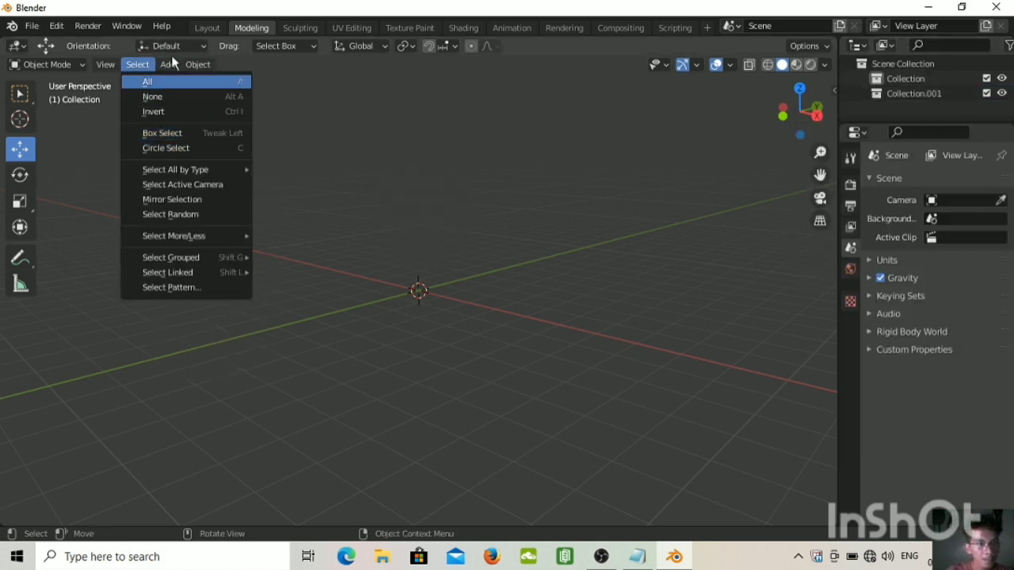
pyautogui.click(170, 66)
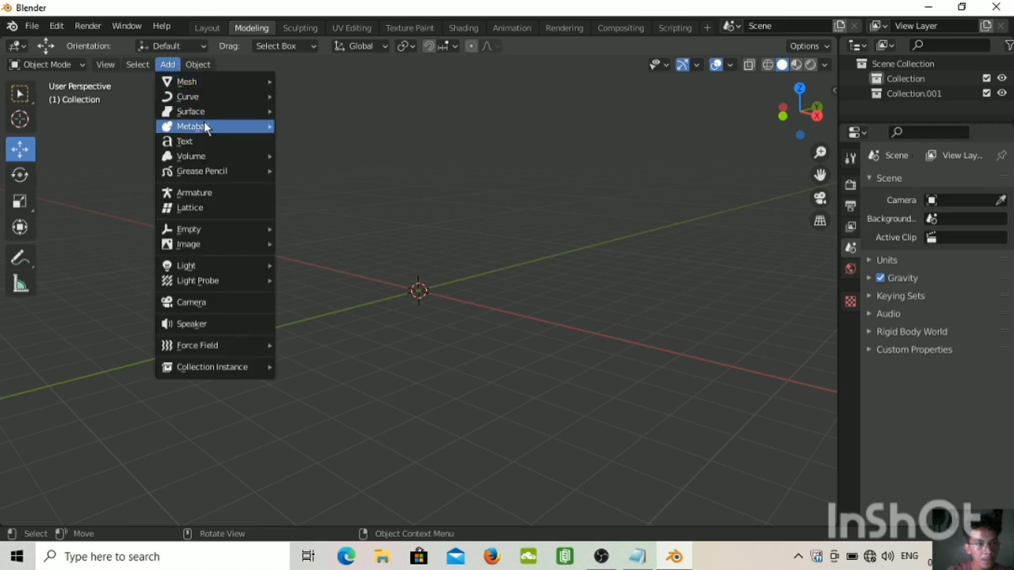
pyautogui.moveTo(204, 127)
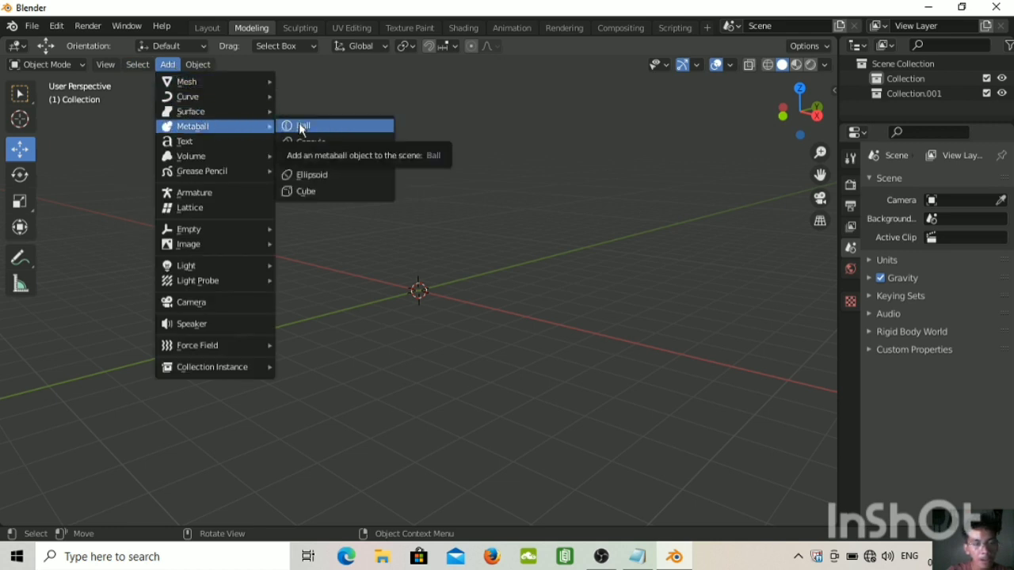
pyautogui.press('Return')
# - Raise the metaball about 4.05 m along the Z axis
pyautogui.click(443, 215)
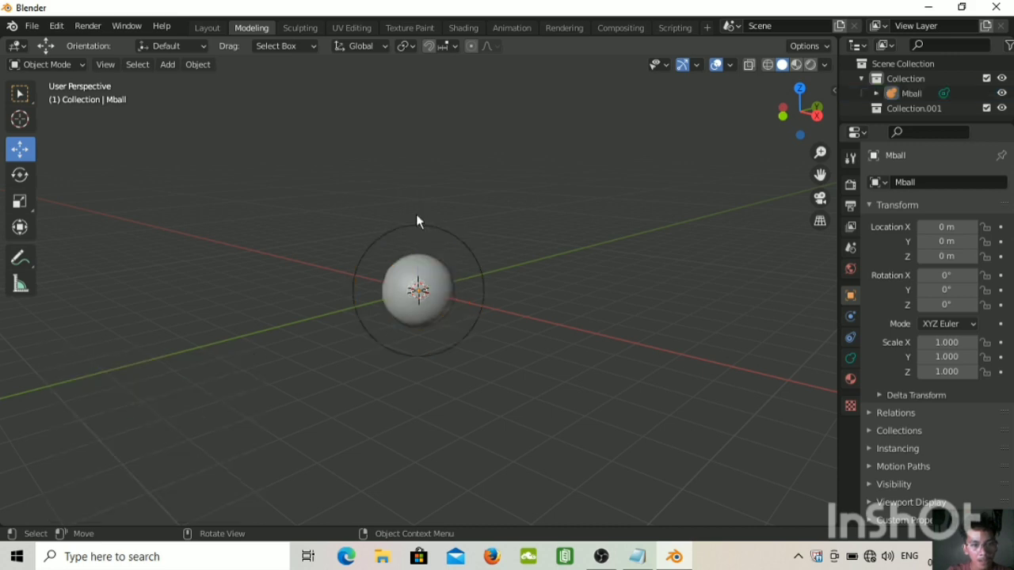
pyautogui.click(420, 276)
pyautogui.moveTo(417, 232); pyautogui.dragTo(320, 121)
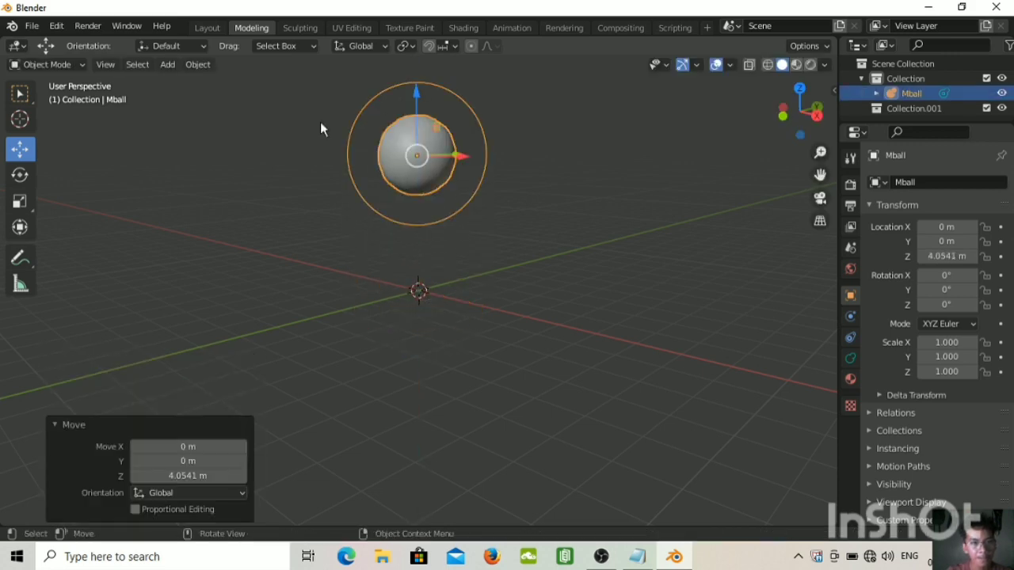
# - Add a 32-vertex cone mesh and move it about -0.96 m in X, 1.07 m in Y and 5.56 m in Z, up near the ball
pyautogui.click(163, 63)
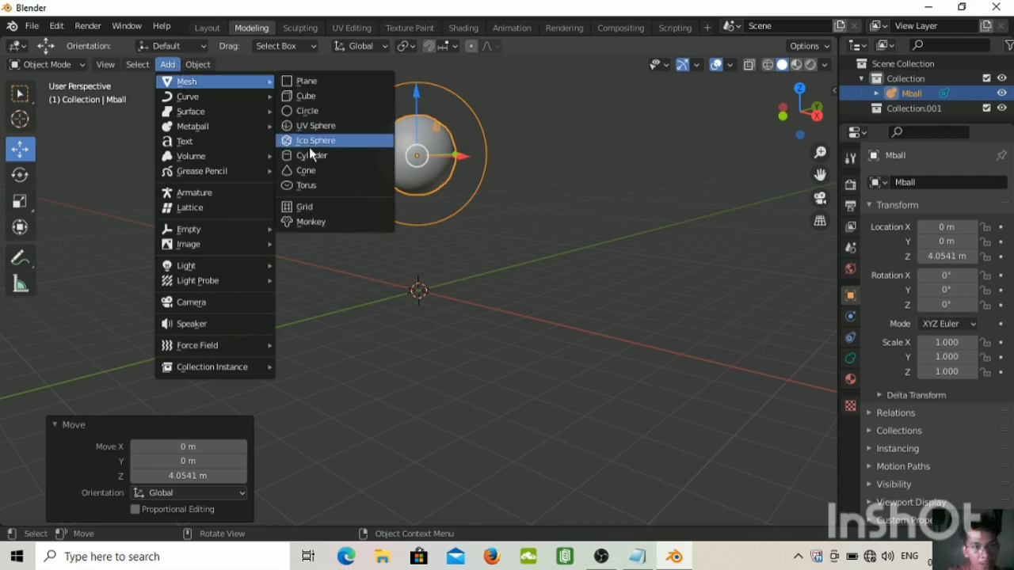
pyautogui.click(316, 170)
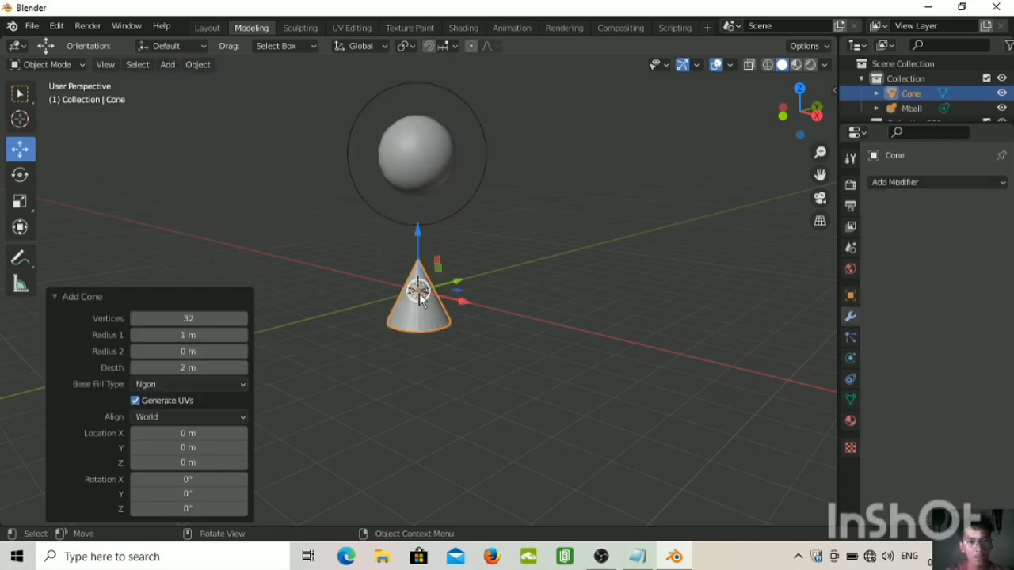
pyautogui.moveTo(418, 238); pyautogui.dragTo(417, 112)
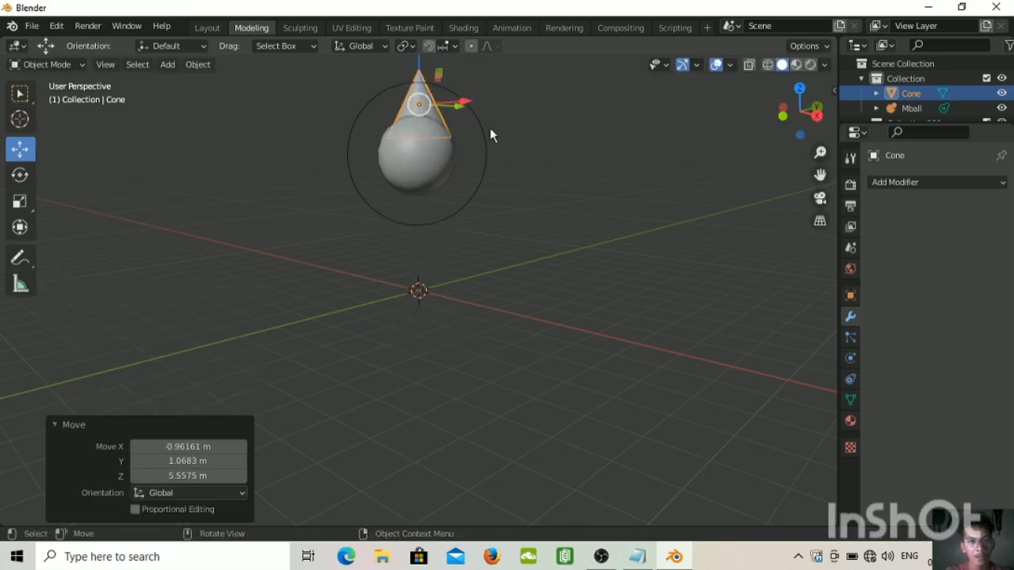
# - Stretch the cone along the X axis to a scale of about 1.217 with the Transform tool
pyautogui.scroll(4, 490, 128)
pyautogui.scroll(-6, 489, 127)
pyautogui.moveTo(498, 94); pyautogui.dragTo(498, 159, button='middle')
pyautogui.scroll(4, 500, 183)
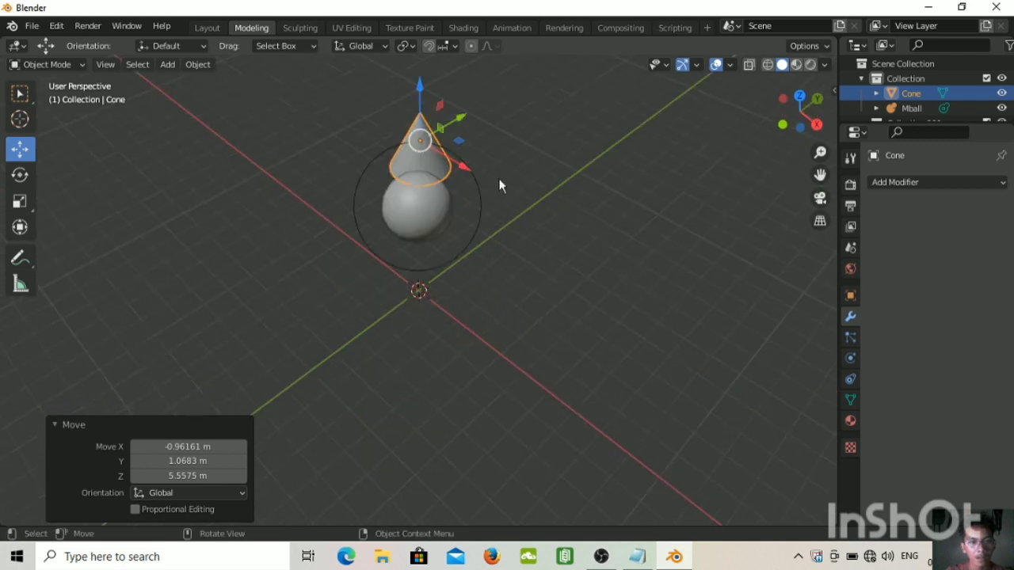
pyautogui.moveTo(564, 235); pyautogui.dragTo(506, 126, button='middle')
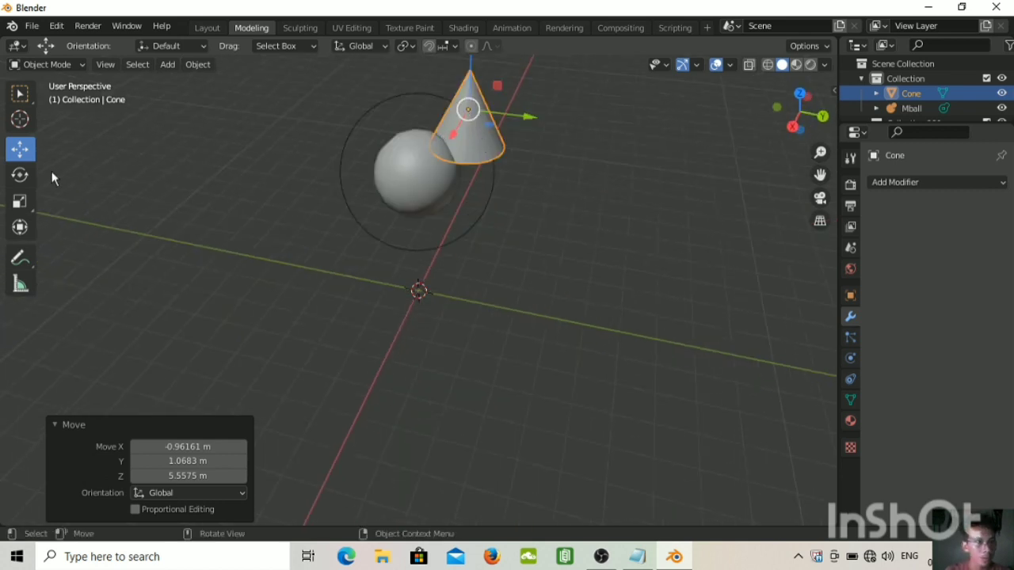
pyautogui.click(19, 228)
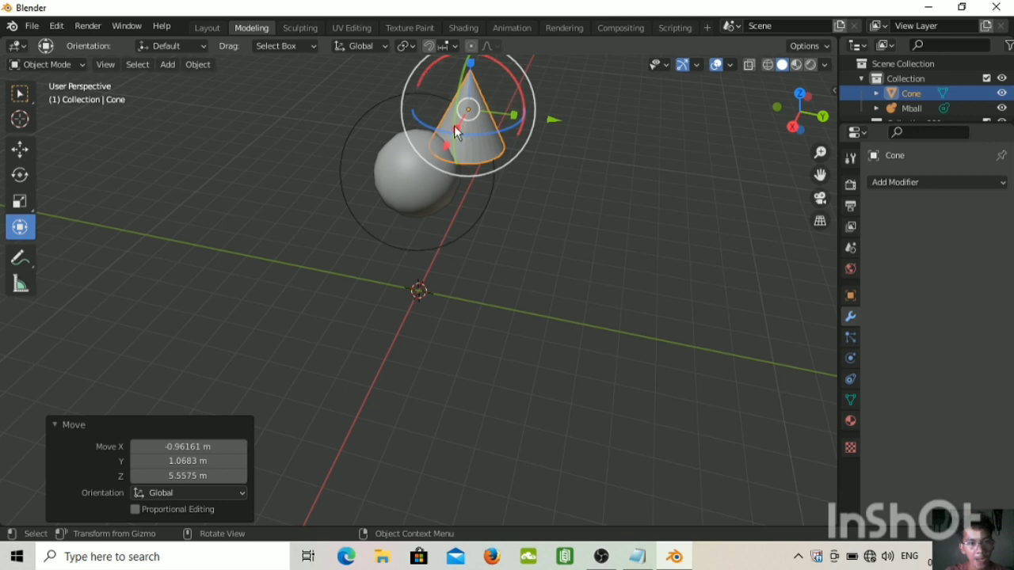
pyautogui.moveTo(455, 127)
pyautogui.mouseDown()
pyautogui.moveTo(476, 112)
pyautogui.moveTo(464, 108)
pyautogui.moveTo(465, 135)
pyautogui.mouseUp()
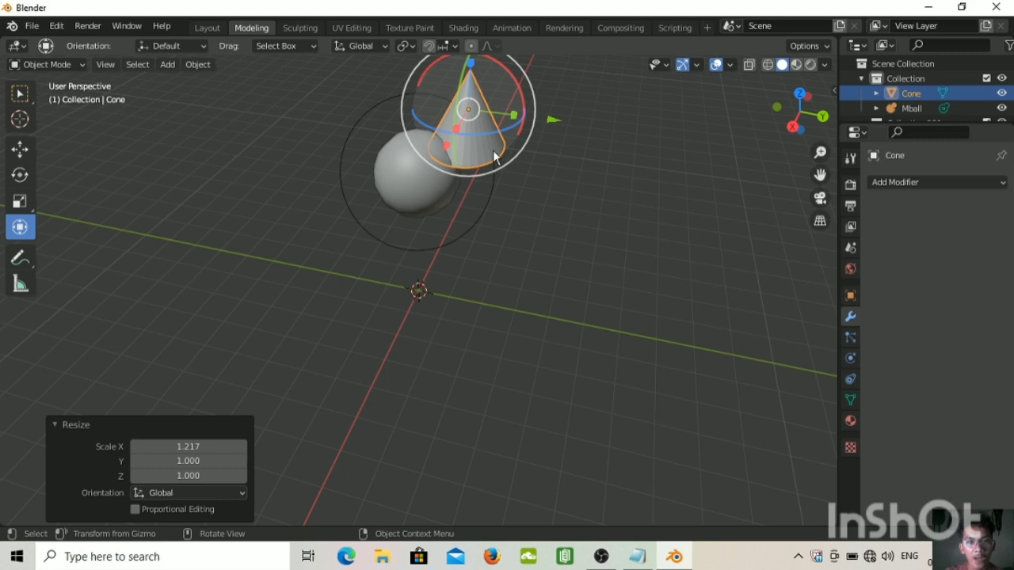
# - Move the cone over the metaball with the Move tool, shifting it along X and about -1.0 m along Y
pyautogui.click(416, 158)
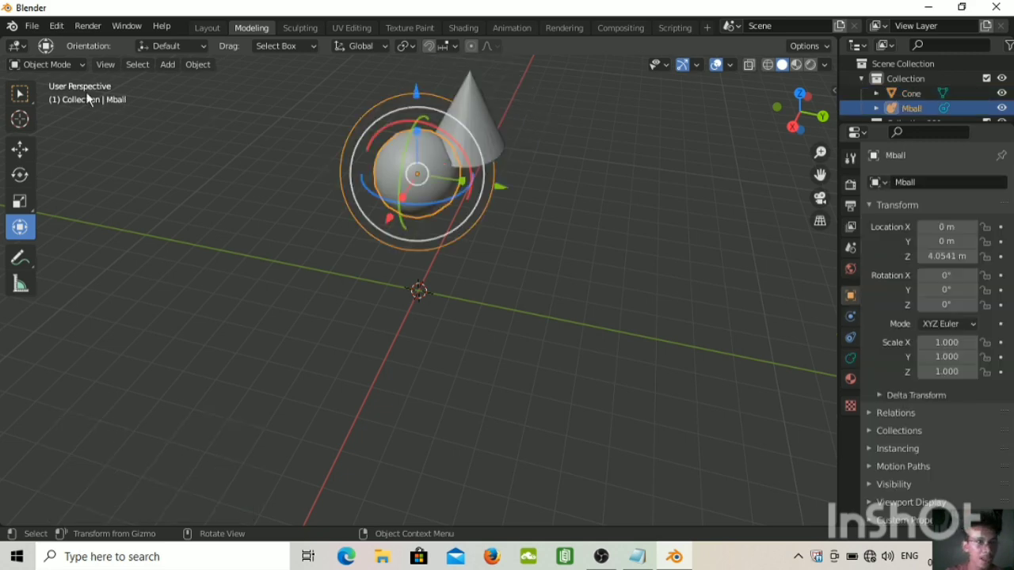
pyautogui.click(20, 148)
pyautogui.click(476, 136)
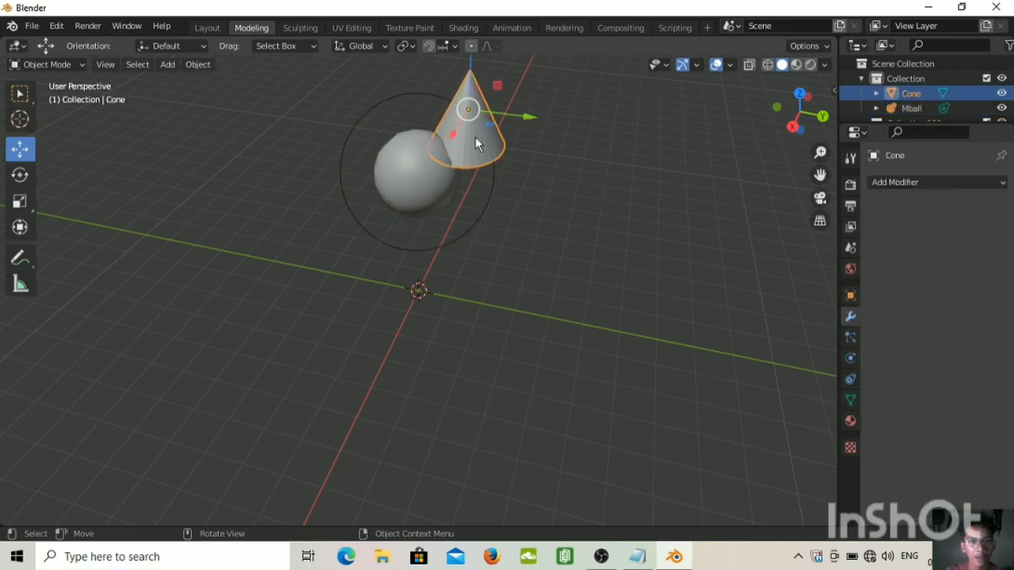
pyautogui.moveTo(452, 134)
pyautogui.mouseDown()
pyautogui.moveTo(416, 179)
pyautogui.moveTo(483, 141)
pyautogui.moveTo(460, 131)
pyautogui.mouseUp()
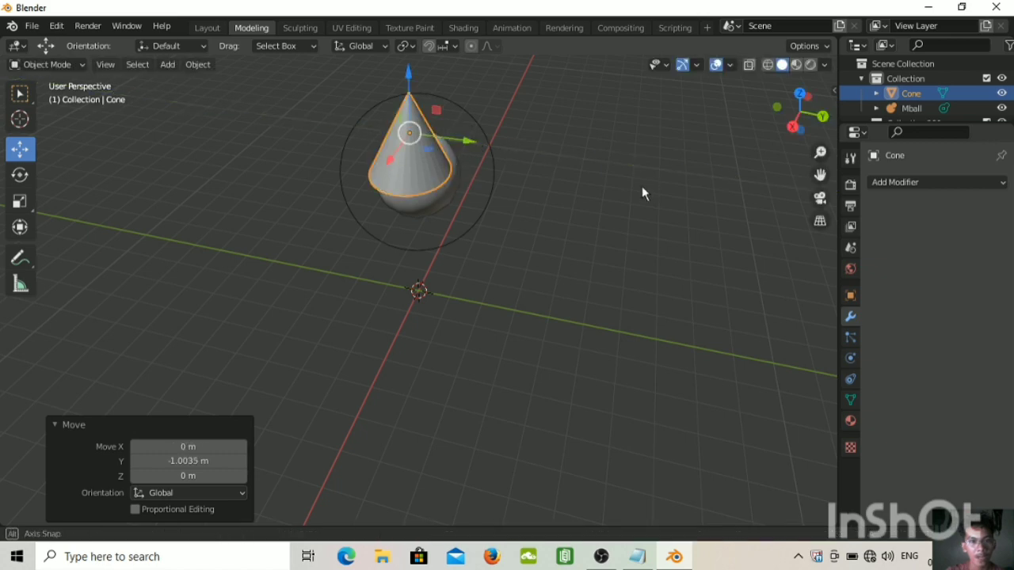
# - Centre the cone over the metaball by moving it about -0.09 m along X, and check the combined form from other angles
pyautogui.moveTo(643, 192); pyautogui.dragTo(457, 137, button='middle')
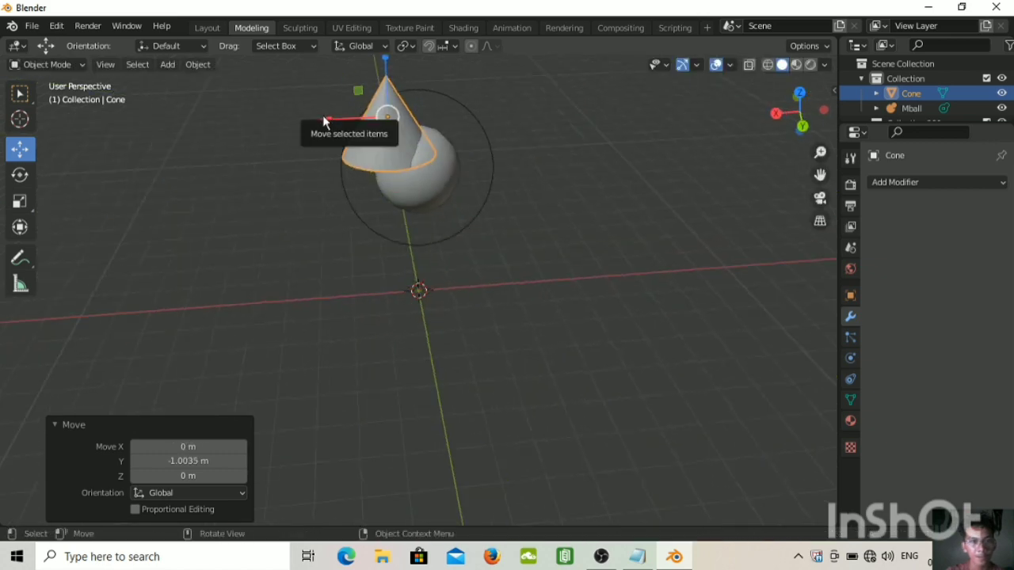
pyautogui.moveTo(324, 120); pyautogui.dragTo(365, 125)
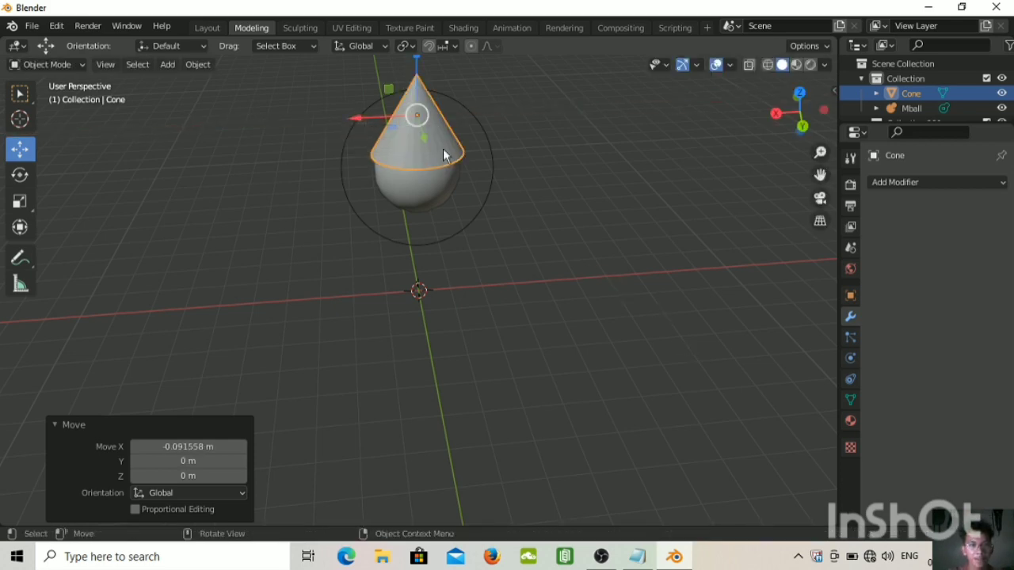
pyautogui.moveTo(444, 154); pyautogui.dragTo(465, 141, button='middle')
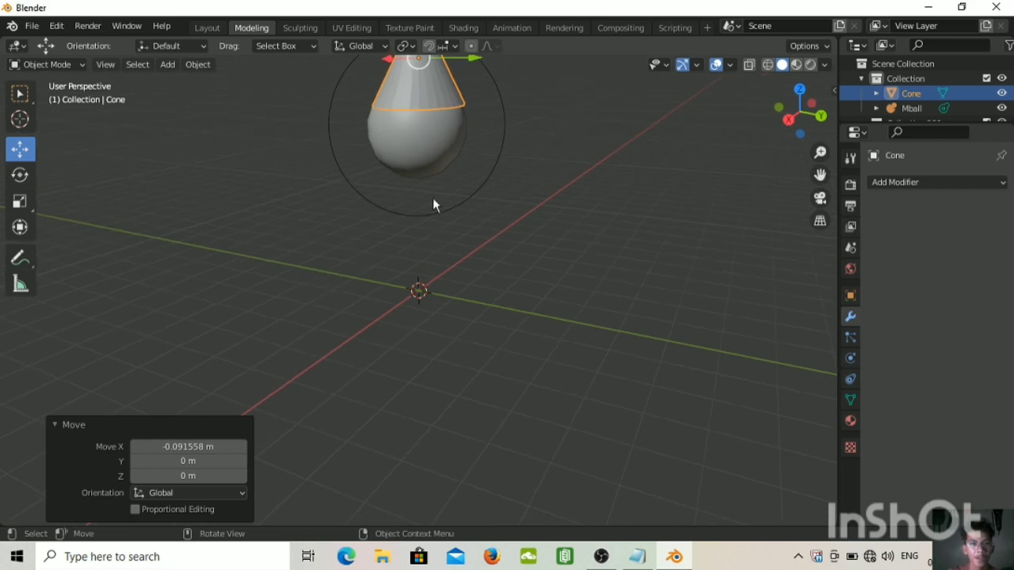
pyautogui.scroll(2, 609, 174)
pyautogui.scroll(-6, 582, 176)
pyautogui.moveTo(595, 177); pyautogui.dragTo(507, 172, button='middle')
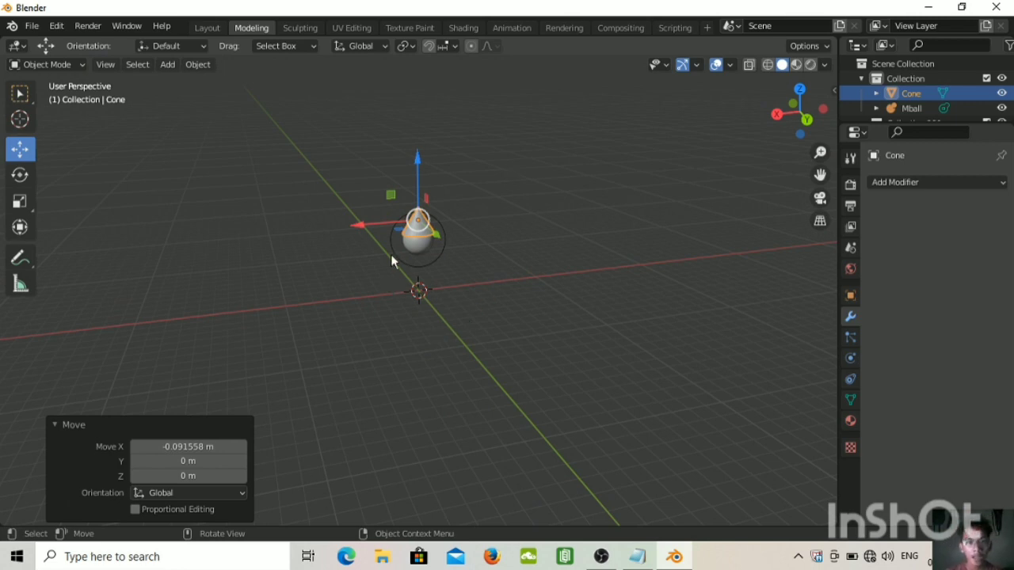
# - Paste the copied data-blocks into the scene, and delete the cone and the metaball together
pyautogui.rightClick(954, 108)
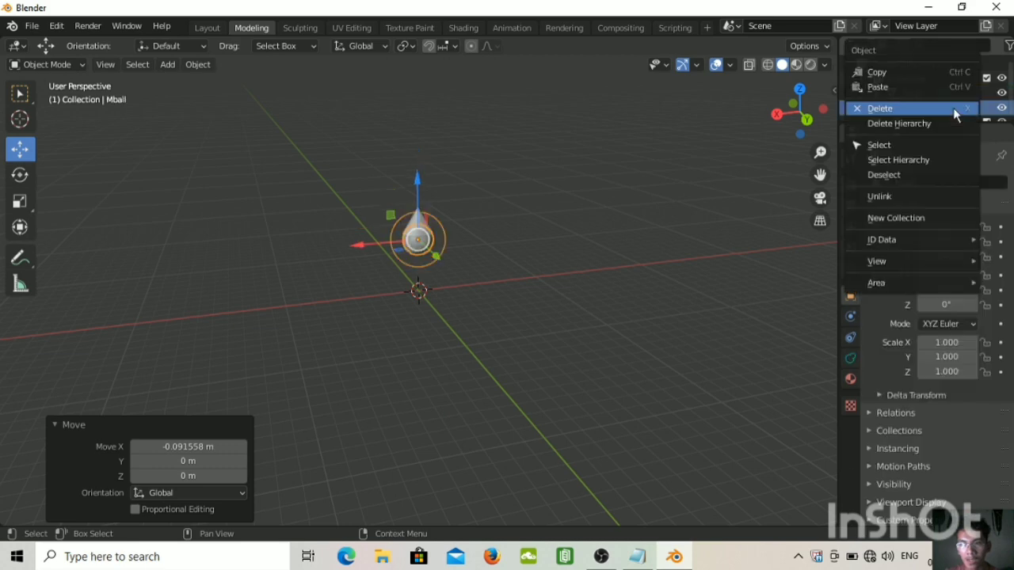
pyautogui.click(894, 87)
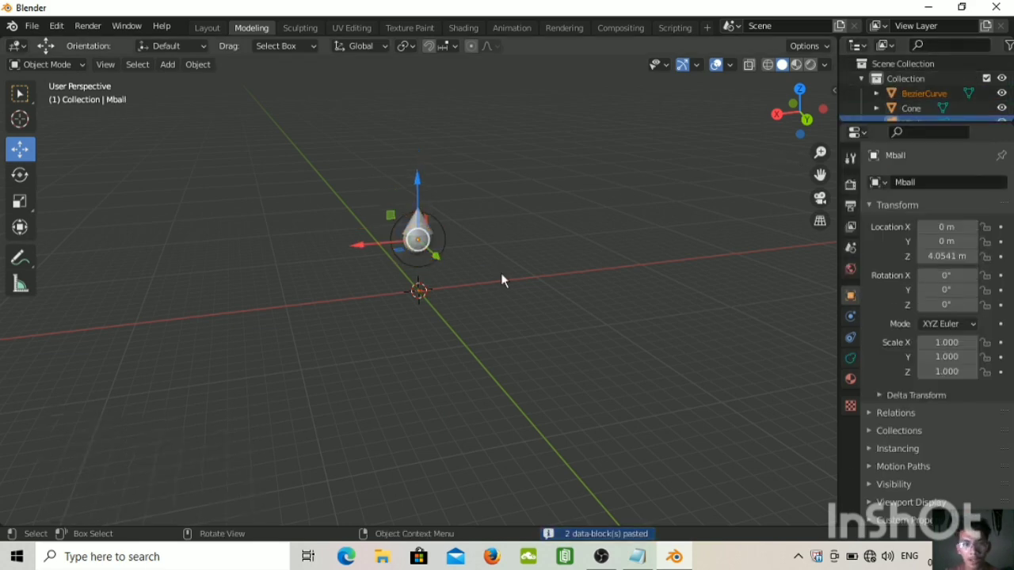
pyautogui.moveTo(501, 274); pyautogui.dragTo(362, 157)
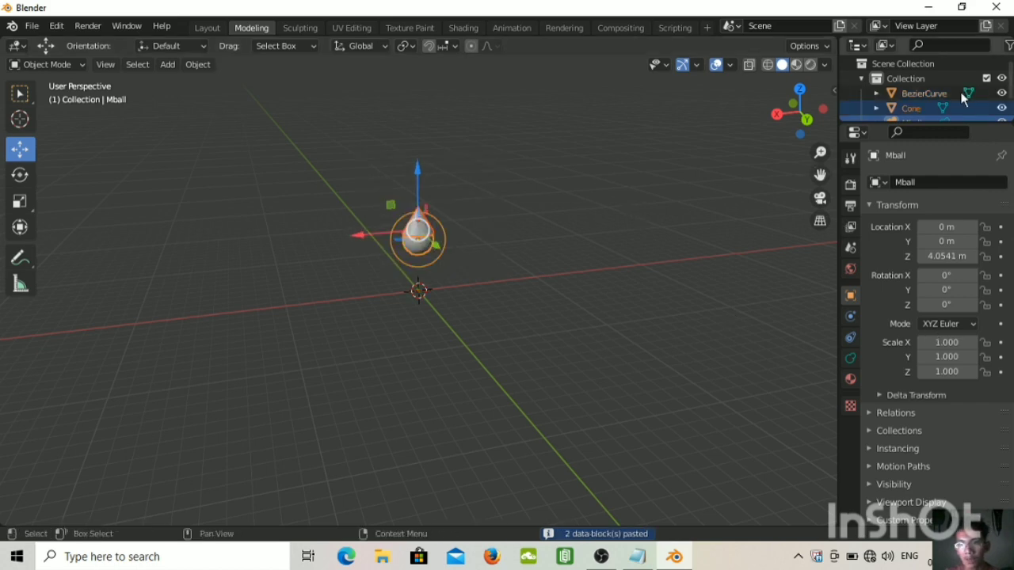
pyautogui.scroll(-2, 939, 107)
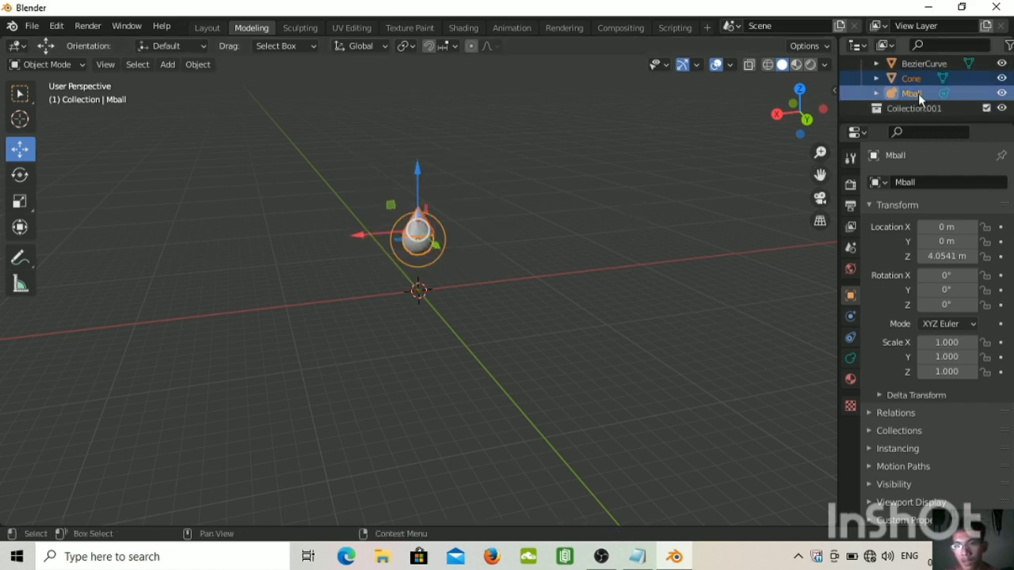
pyautogui.rightClick(918, 93)
pyautogui.click(884, 115)
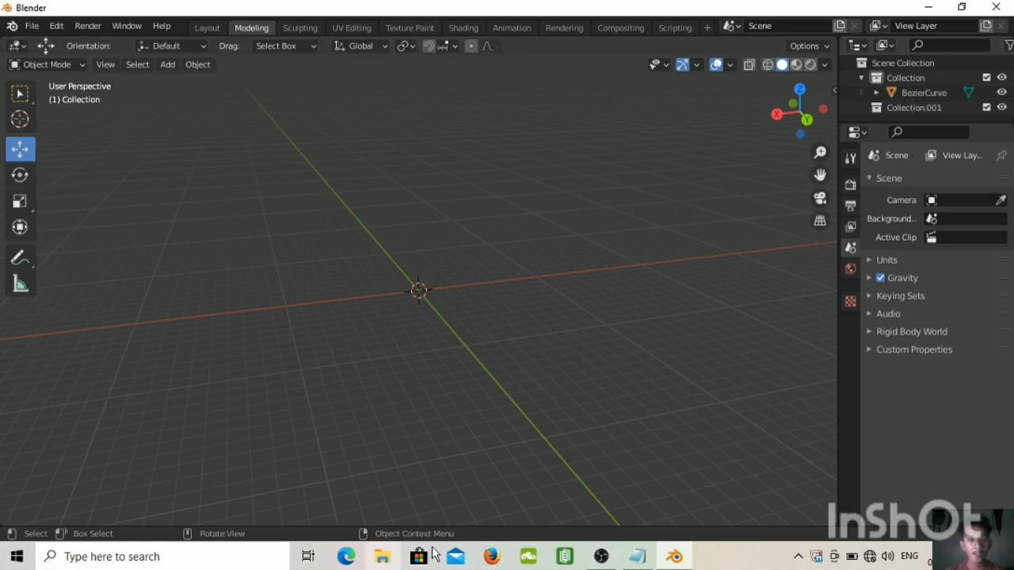
# - Switch to Notepad to consult the list of modelling types, and return to Blender
pyautogui.click(639, 556)
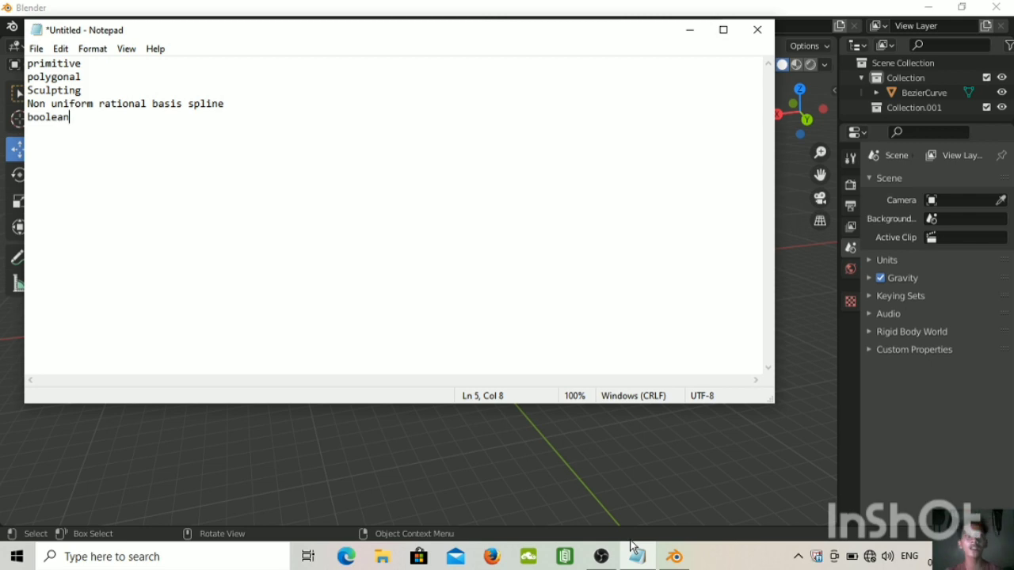
pyautogui.click(578, 488)
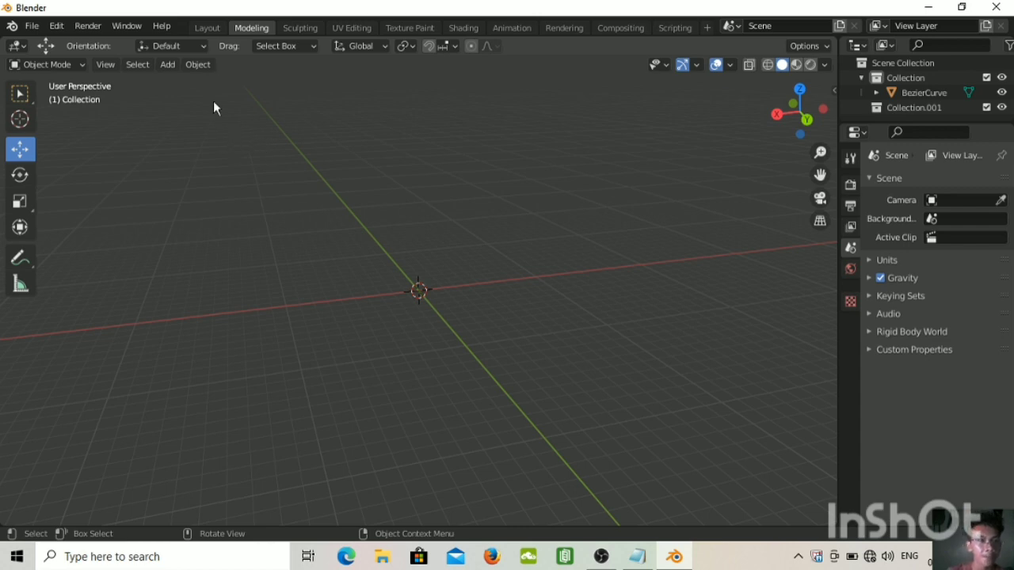
# - Add a 2 m cube mesh at the origin and raise it about 2.19 m along the Z axis
pyautogui.click(175, 64)
pyautogui.click(198, 64)
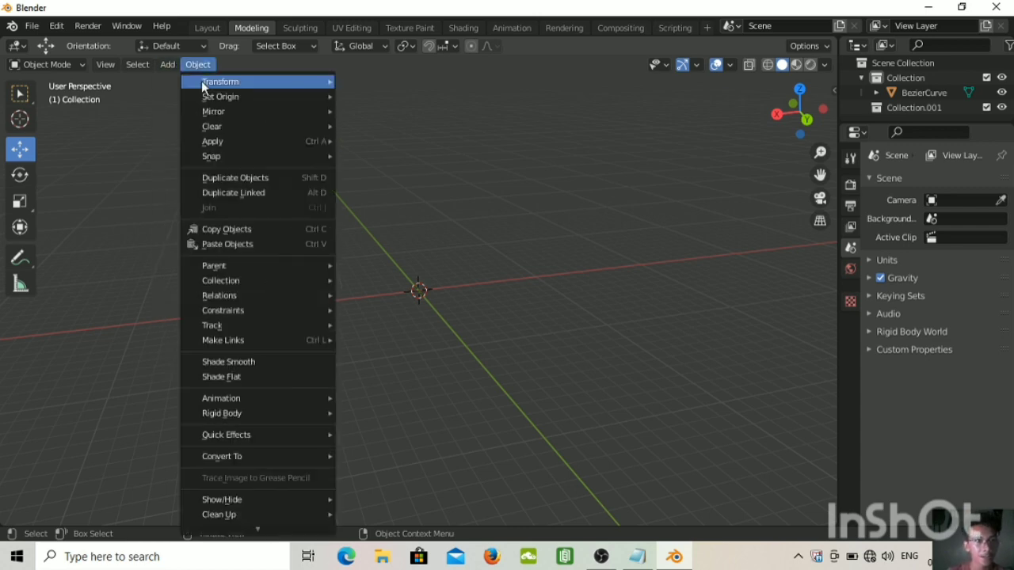
pyautogui.moveTo(203, 80)
pyautogui.click(161, 62)
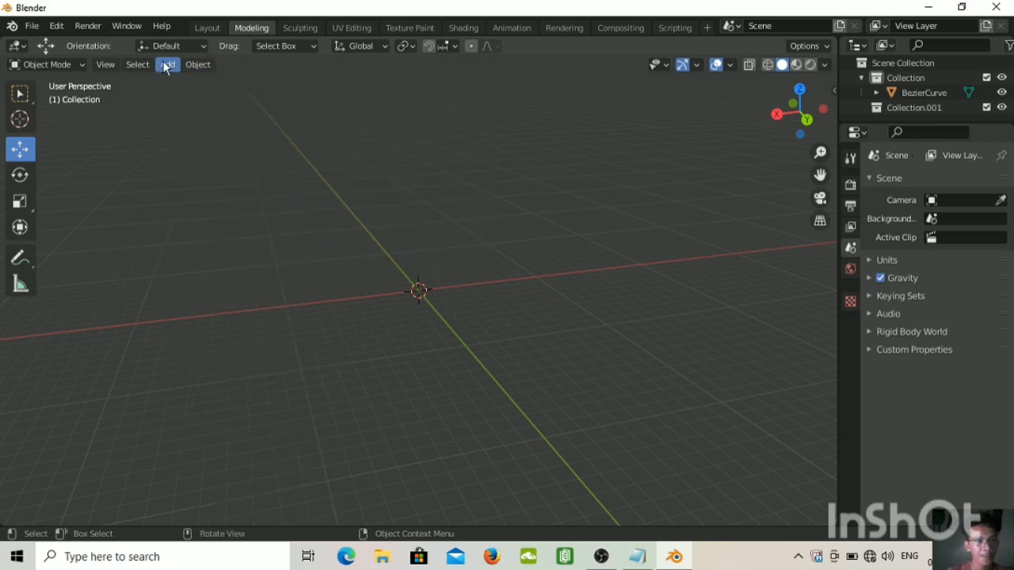
pyautogui.click(165, 64)
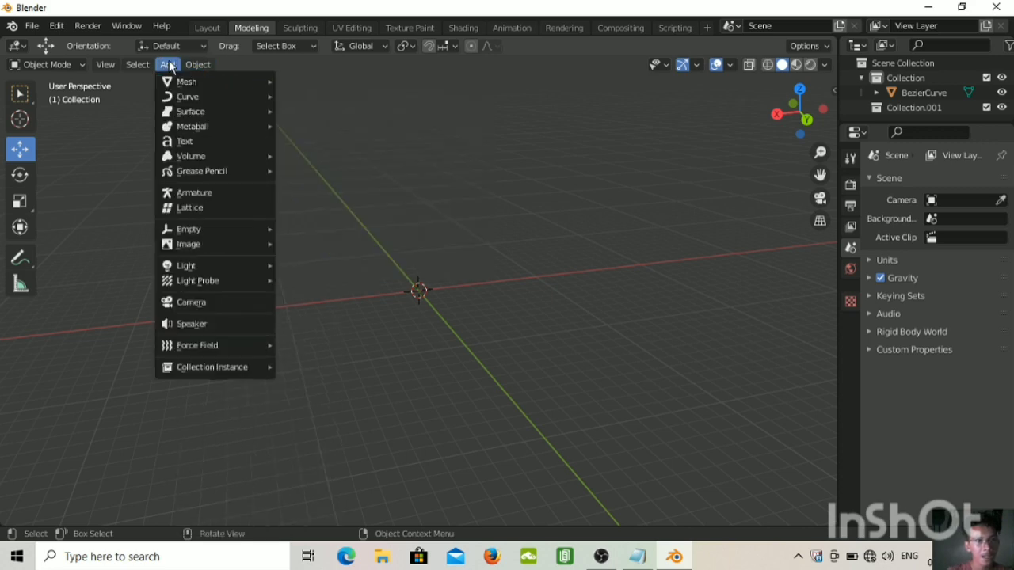
pyautogui.click(160, 66)
pyautogui.click(314, 98)
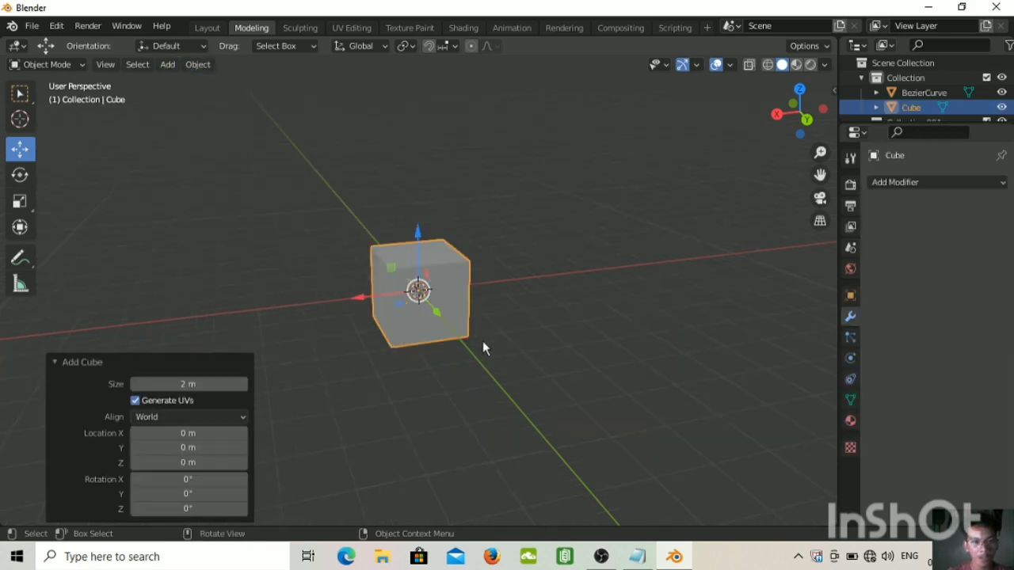
pyautogui.moveTo(415, 229); pyautogui.dragTo(422, 146)
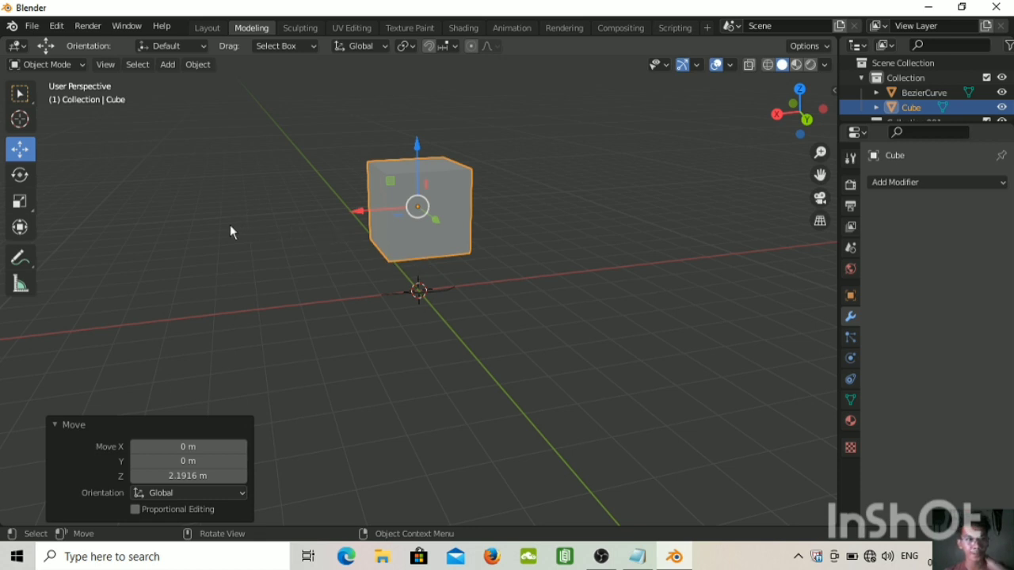
# - Enter Edit Mode and extrude the whole cube about 1.10 m downward with Extrude Region
pyautogui.press('Tab')
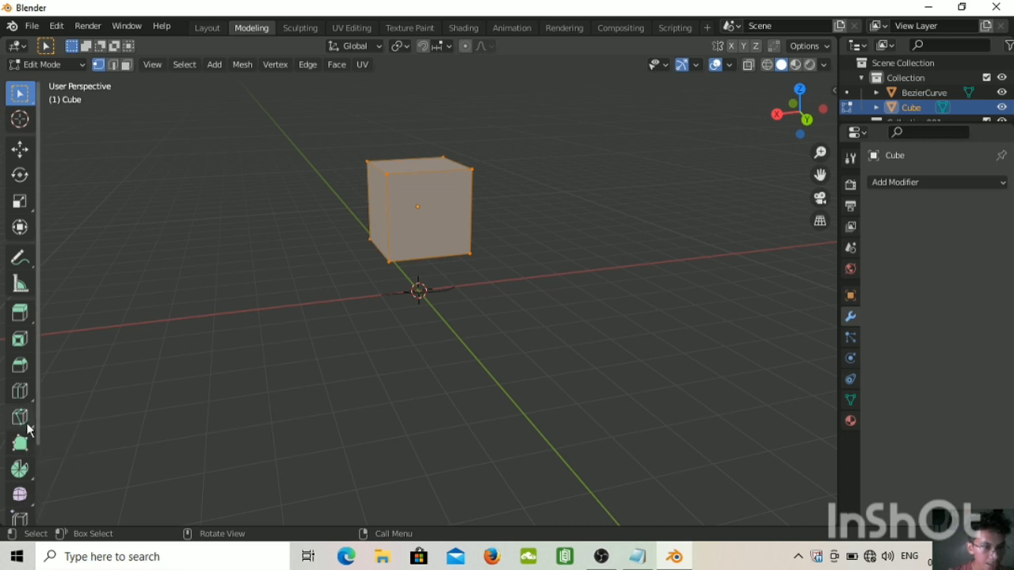
pyautogui.click(19, 312)
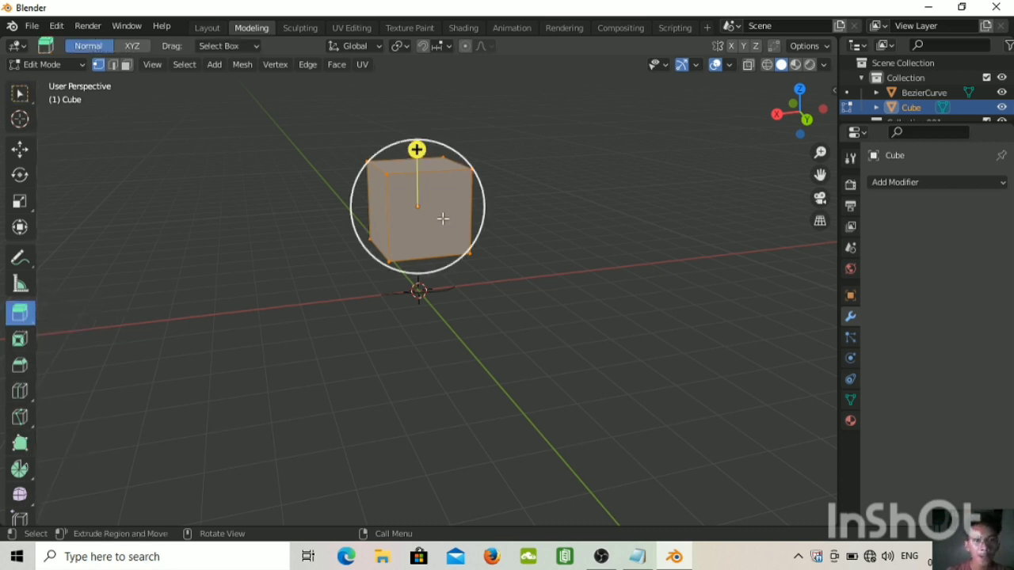
pyautogui.moveTo(416, 150); pyautogui.dragTo(425, 195)
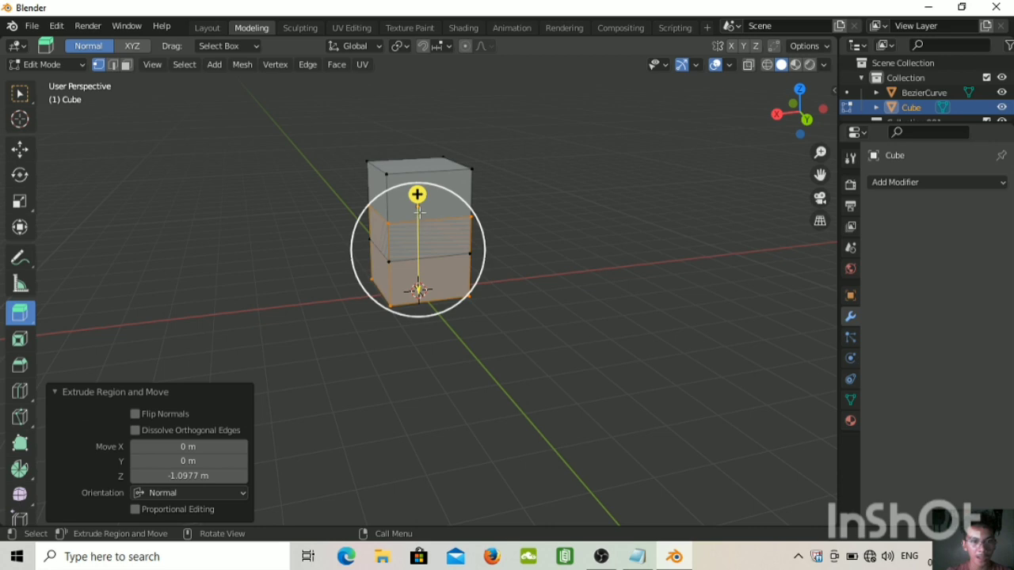
pyautogui.click(19, 342)
pyautogui.hotkey('alt', 'a')
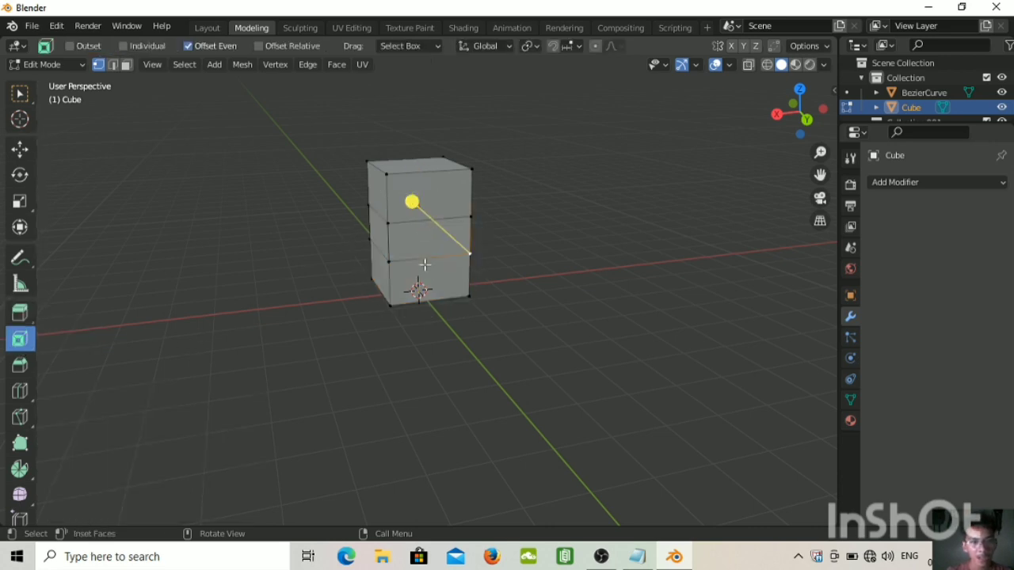
pyautogui.moveTo(376, 275); pyautogui.dragTo(350, 268, button='middle')
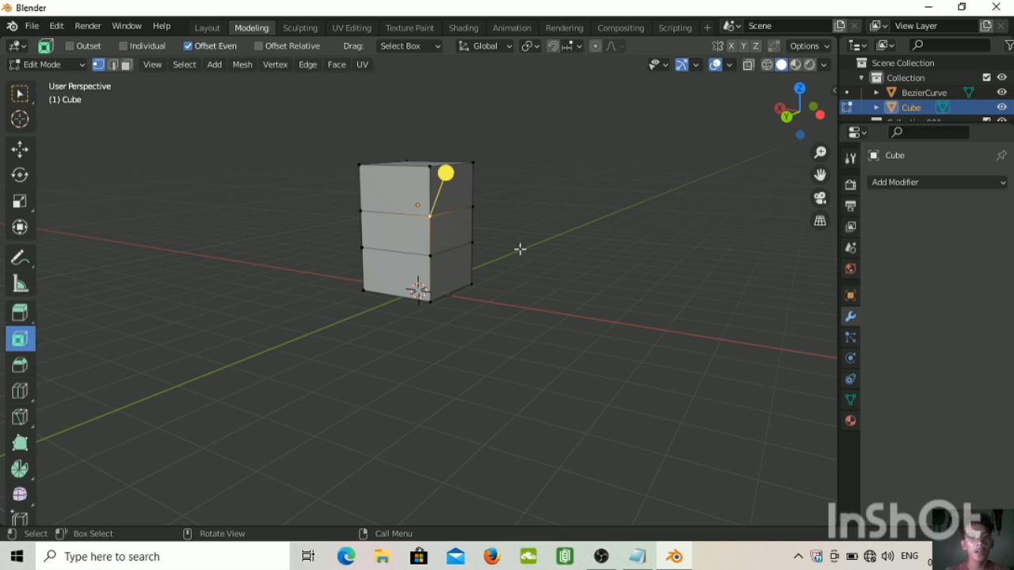
pyautogui.moveTo(523, 246); pyautogui.dragTo(424, 279, button='middle')
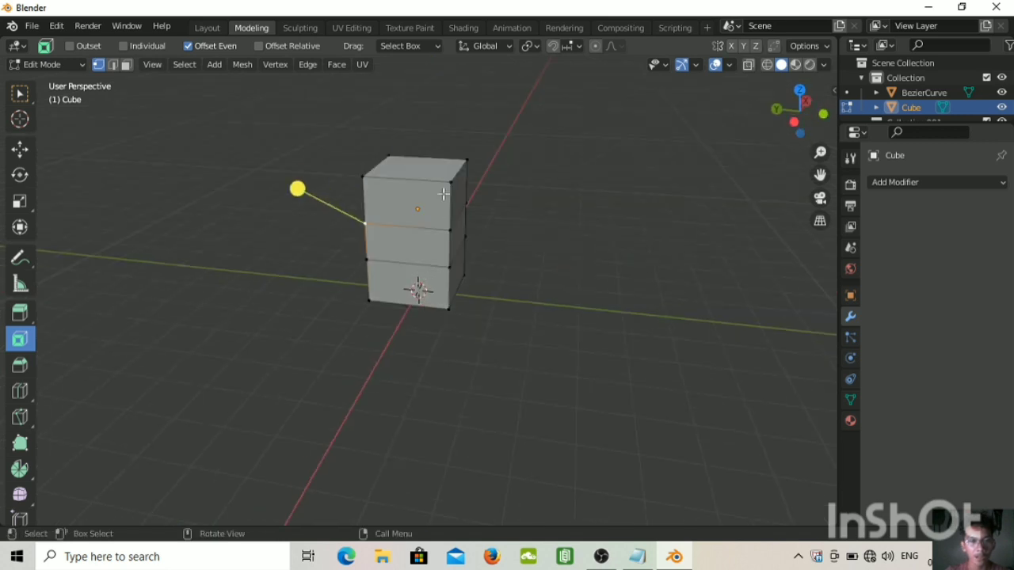
# - Select all of the block's geometry and extrude it about 1.14 m upward with Extrude Region
pyautogui.click(20, 312)
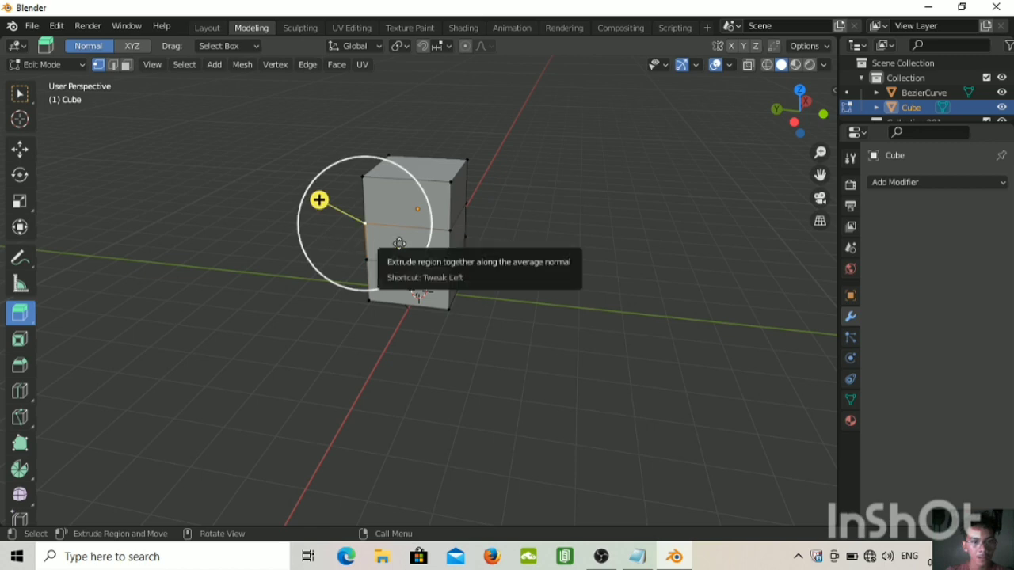
pyautogui.moveTo(532, 398); pyautogui.dragTo(250, 137)
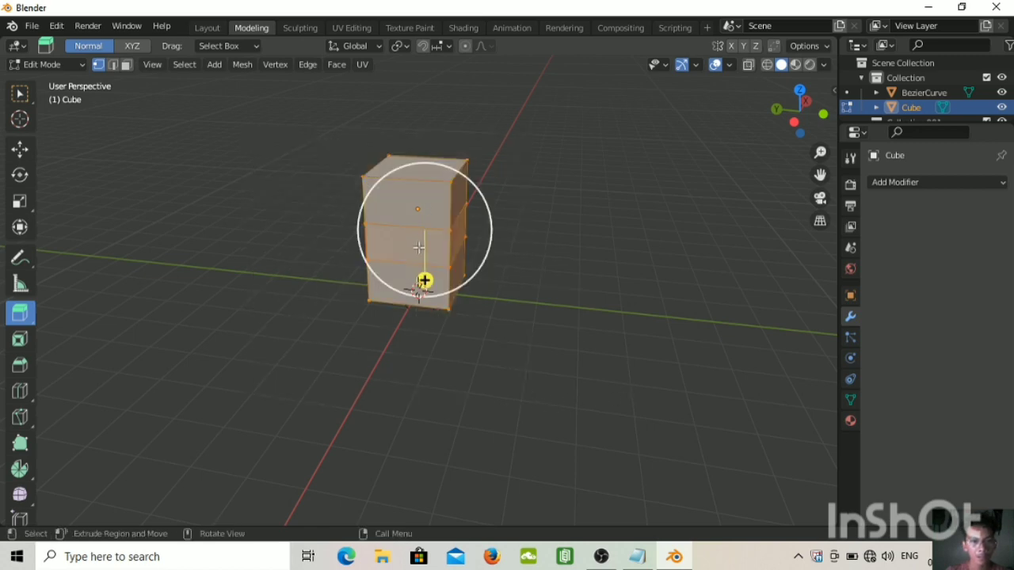
pyautogui.click(428, 262)
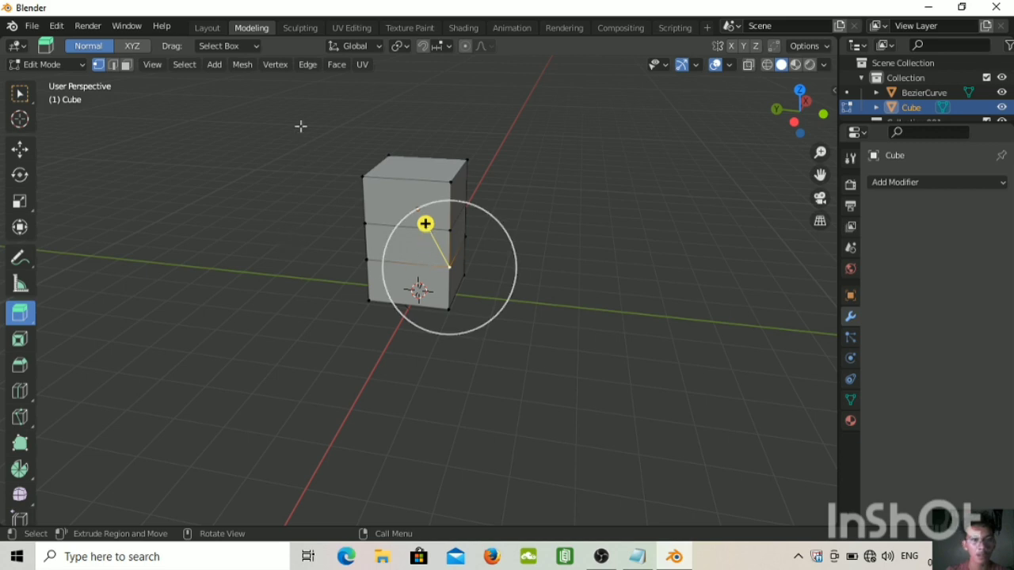
pyautogui.moveTo(300, 126); pyautogui.dragTo(518, 437)
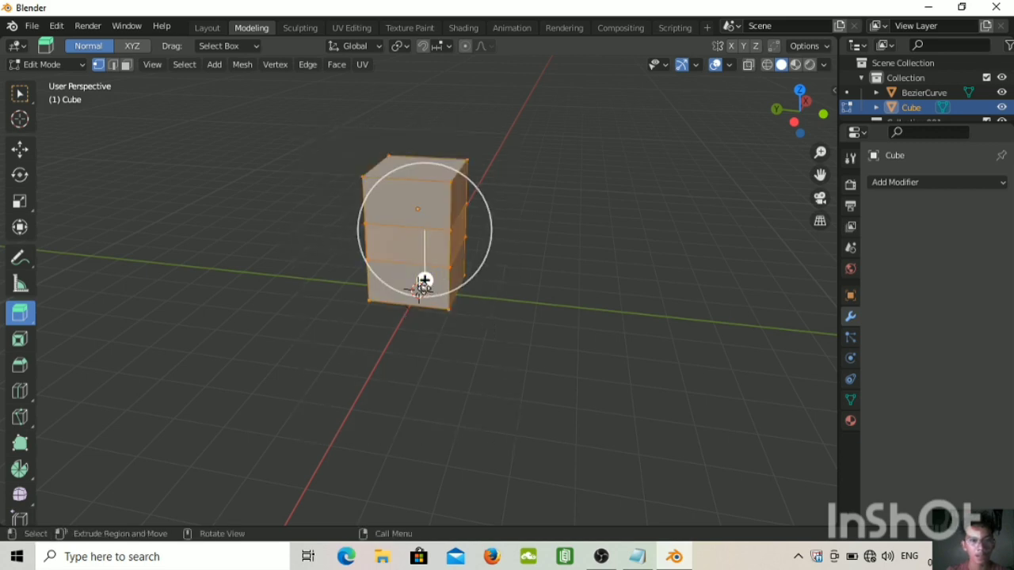
pyautogui.moveTo(424, 280); pyautogui.dragTo(573, 242)
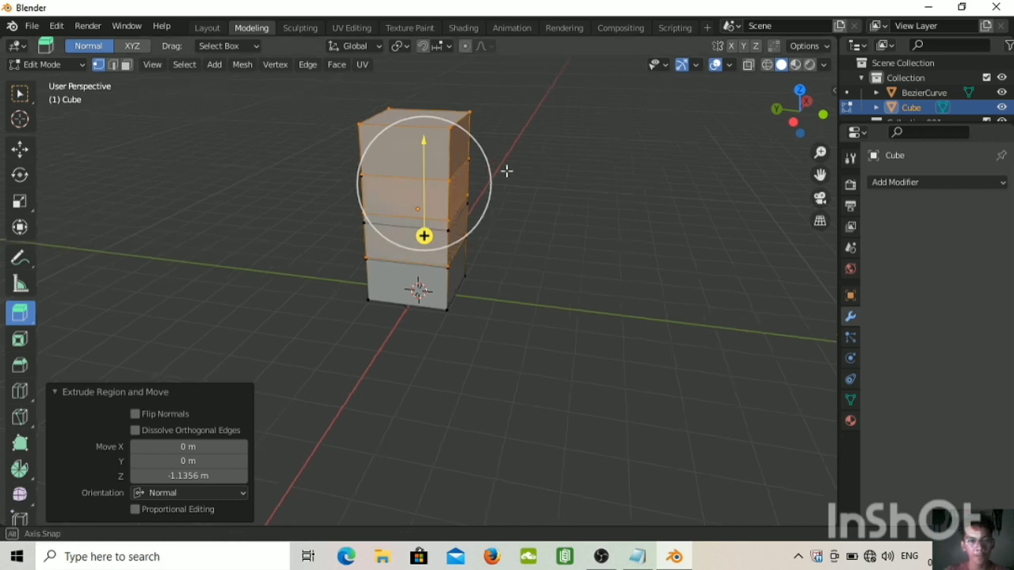
# - Extrude the selected geometry about another 0.50 m upward, and deselect everything
pyautogui.moveTo(507, 169); pyautogui.dragTo(410, 240, button='middle')
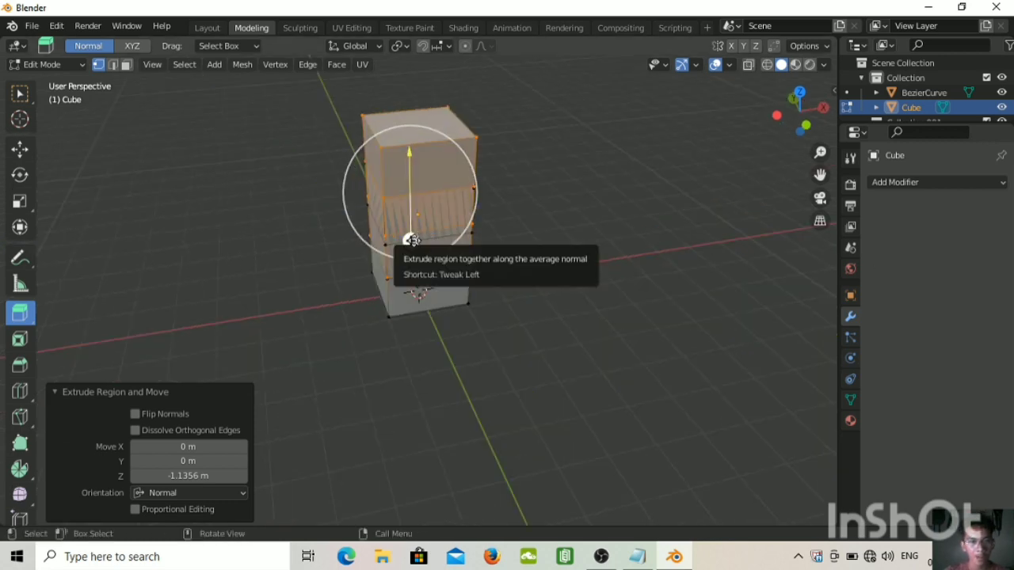
pyautogui.moveTo(410, 240); pyautogui.dragTo(456, 222)
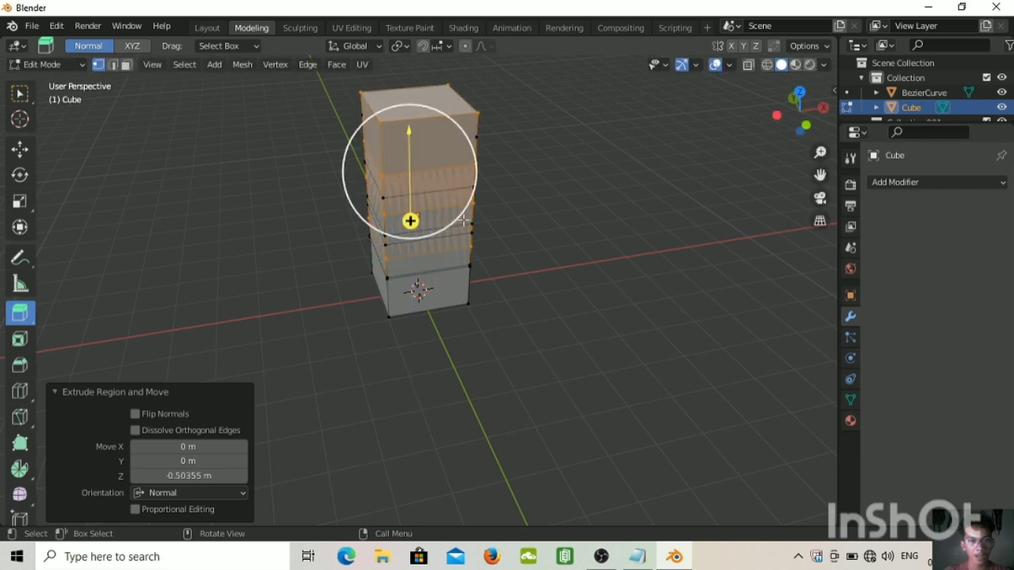
pyautogui.moveTo(489, 215); pyautogui.dragTo(794, 206, button='middle')
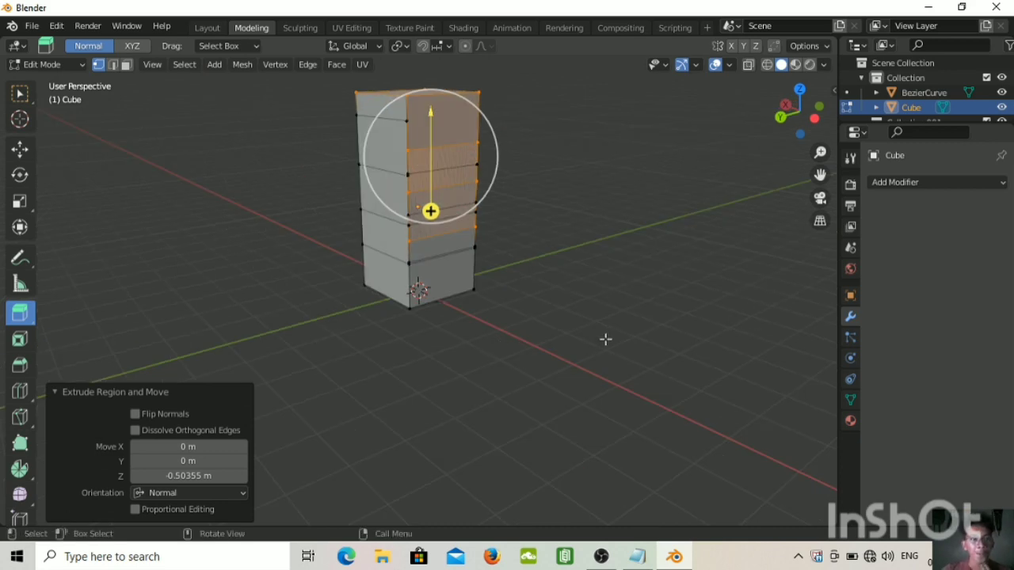
pyautogui.click(242, 246)
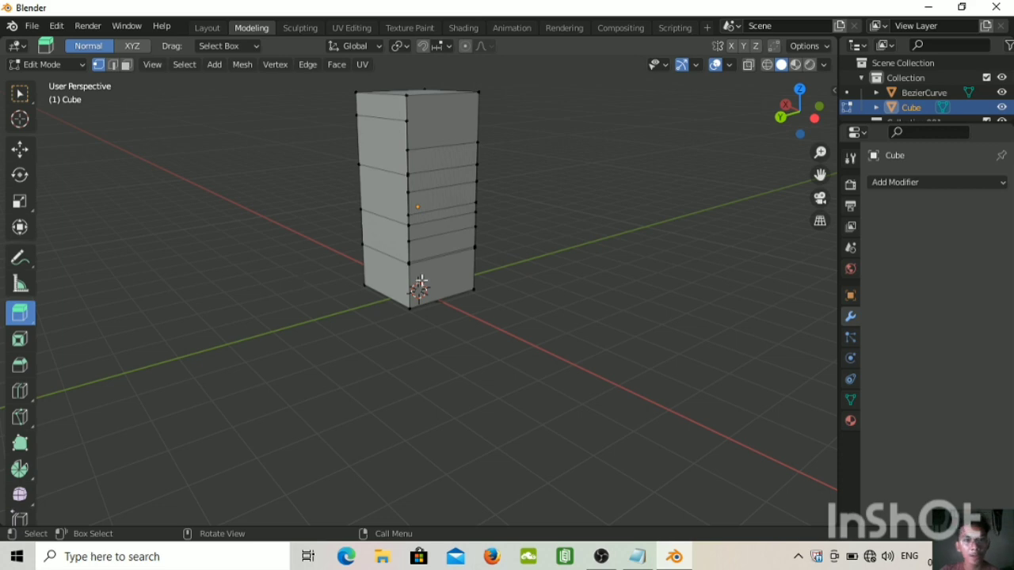
# - Delete the extruded cube from the scene
pyautogui.moveTo(447, 271); pyautogui.dragTo(345, 265, button='middle')
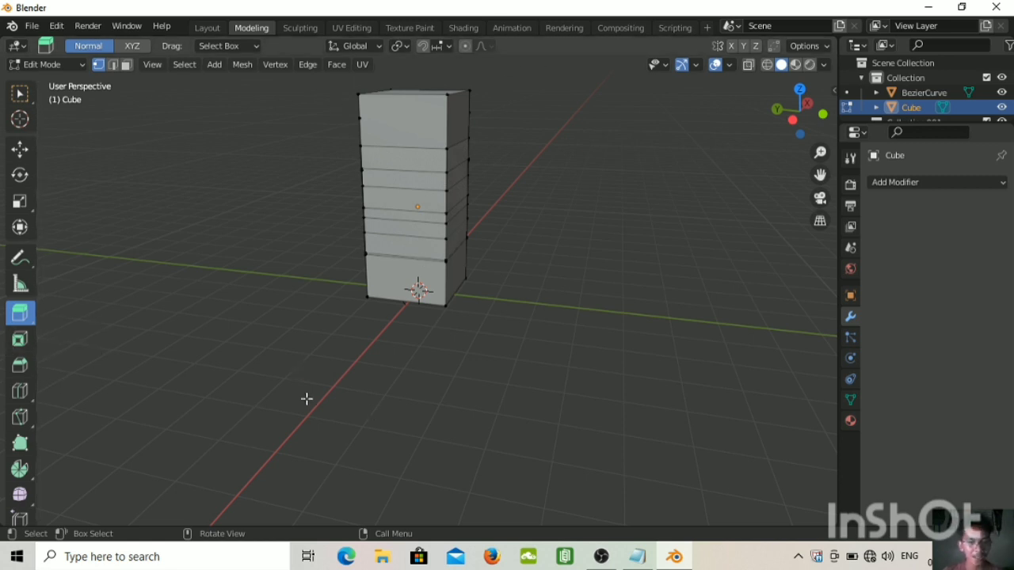
pyautogui.rightClick(432, 147)
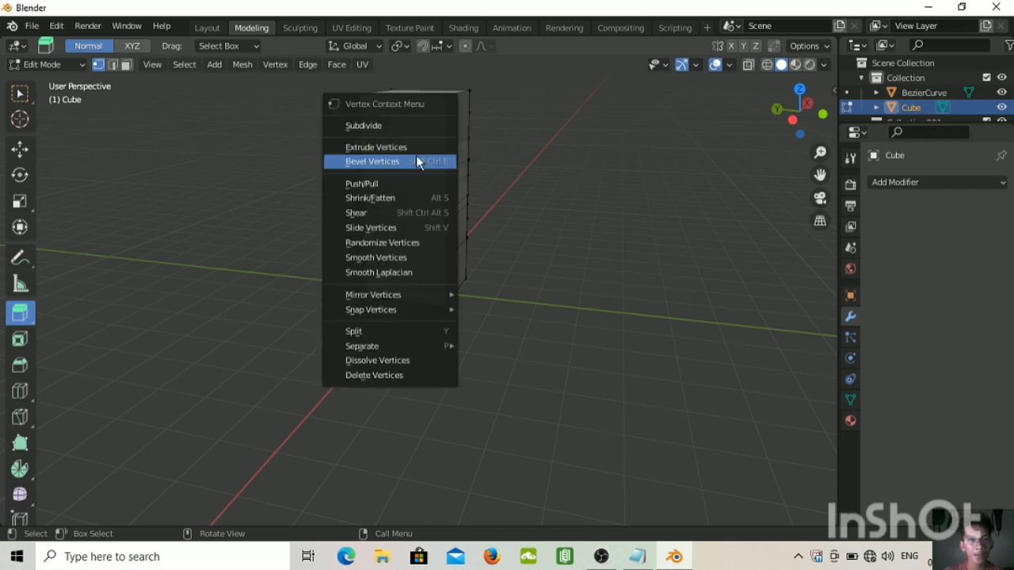
pyautogui.rightClick(915, 108)
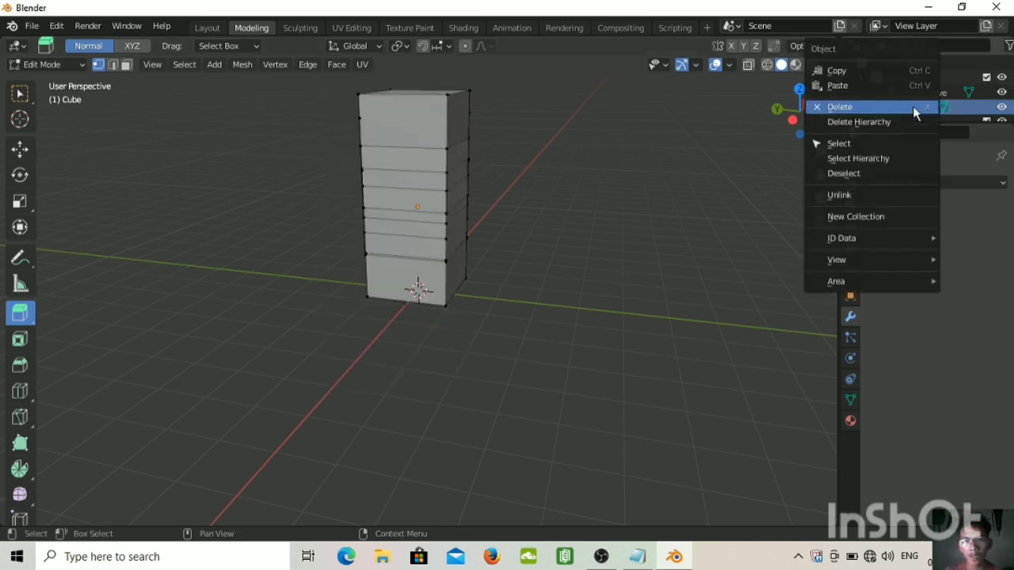
pyautogui.click(863, 107)
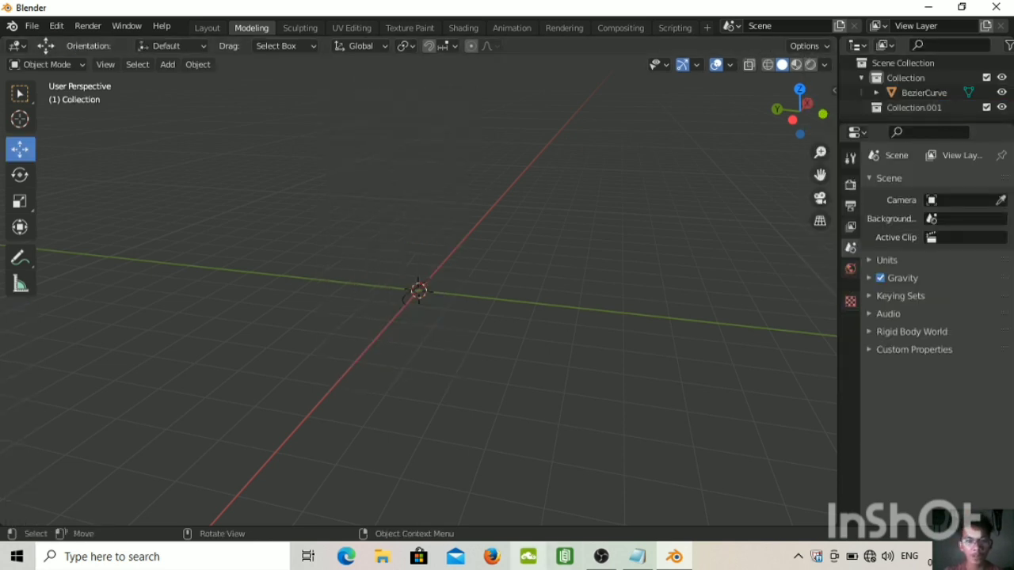
# - Check the modelling types listed in Notepad, and add a cube mesh in Blender raised about 1.94 m along Z
pyautogui.click(633, 561)
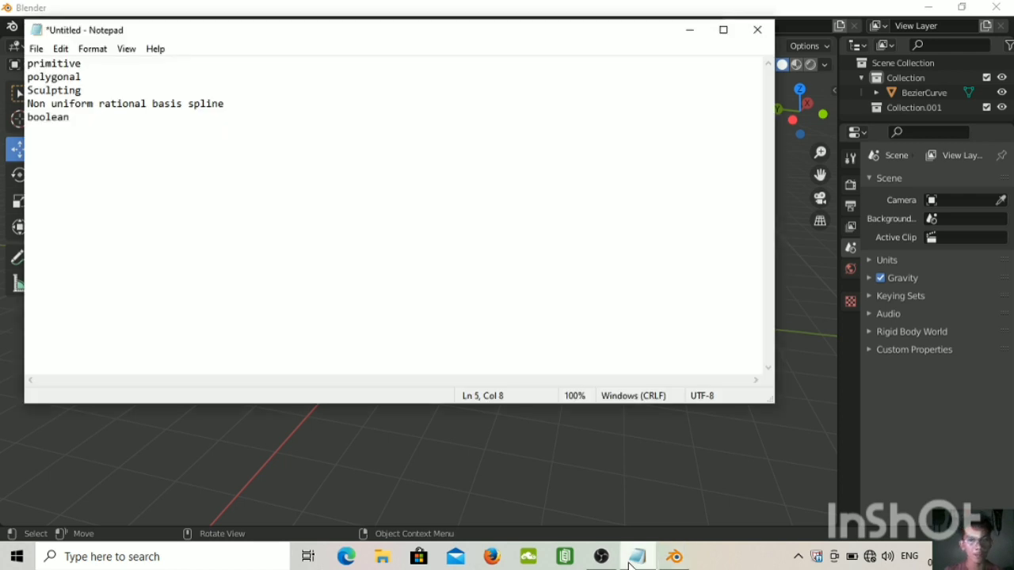
pyautogui.click(423, 462)
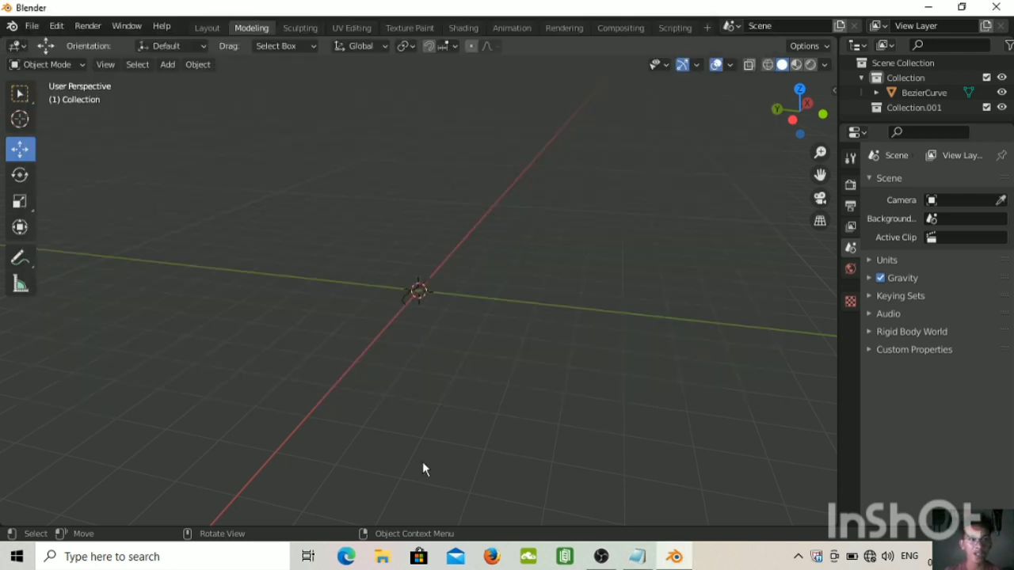
pyautogui.click(172, 64)
pyautogui.click(174, 68)
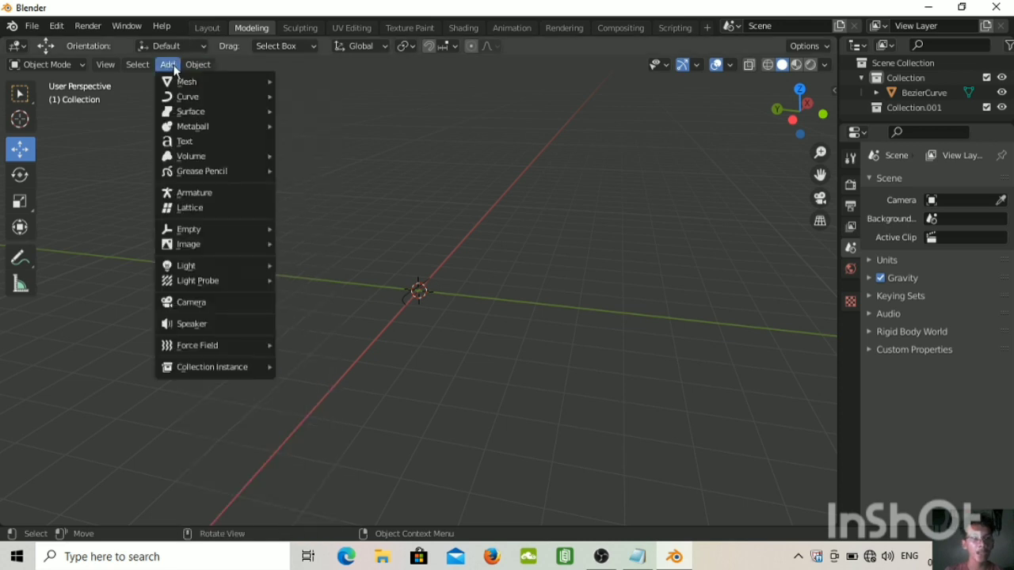
pyautogui.moveTo(190, 86)
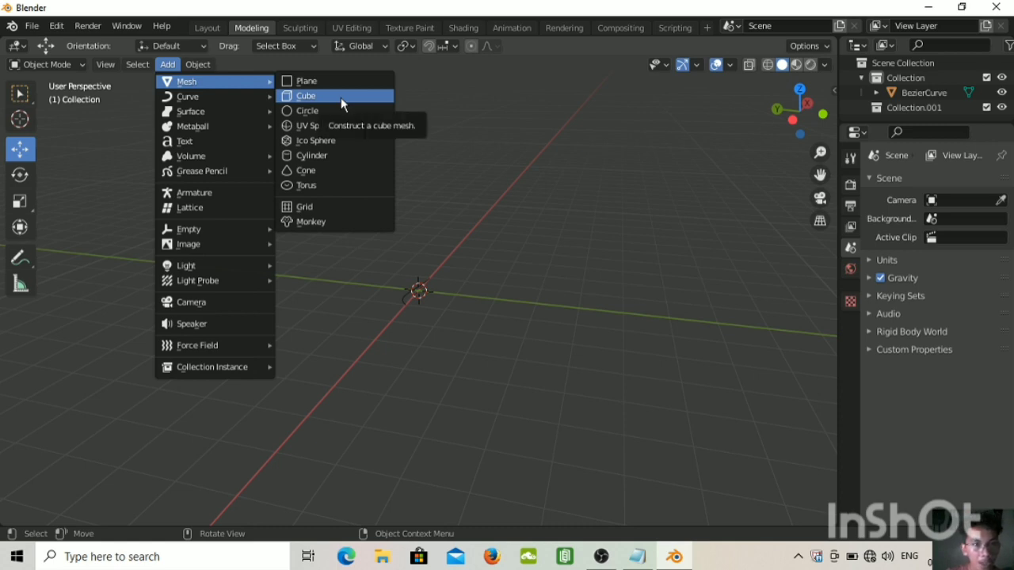
pyautogui.click(341, 98)
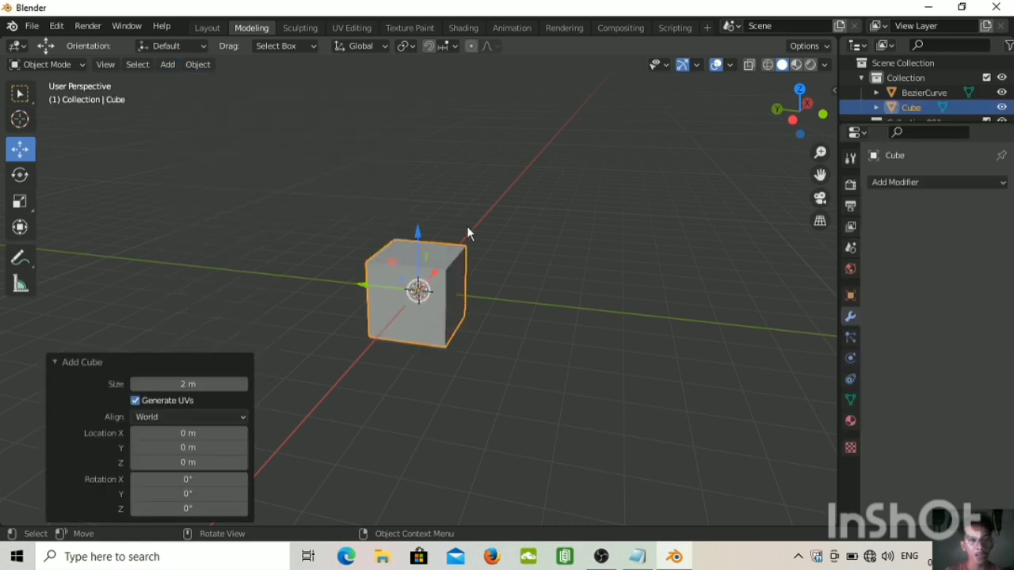
pyautogui.moveTo(418, 234); pyautogui.dragTo(417, 163)
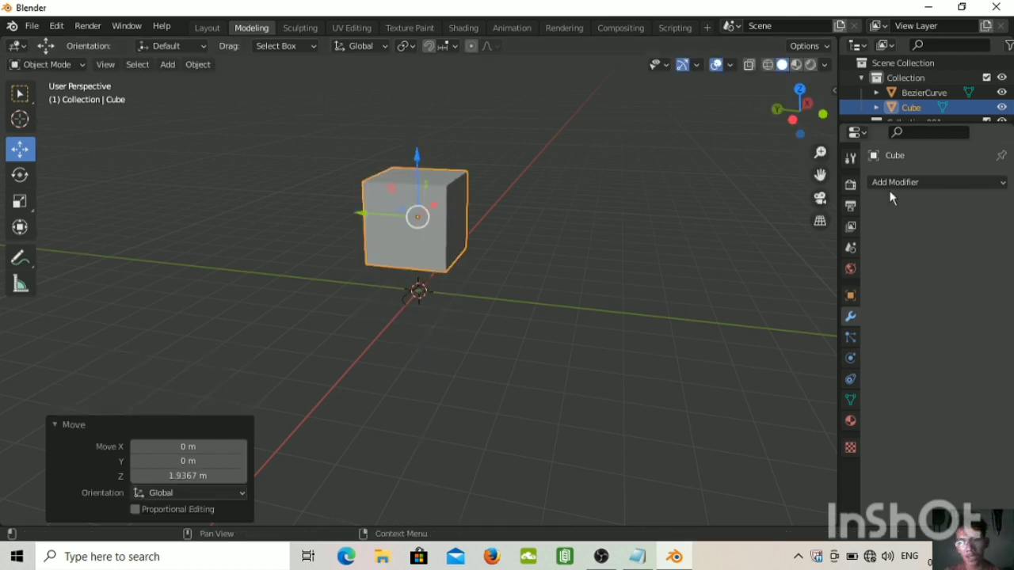
# - Add a Subdivision Surface modifier to the cube and raise its viewport levels to 6
pyautogui.click(932, 181)
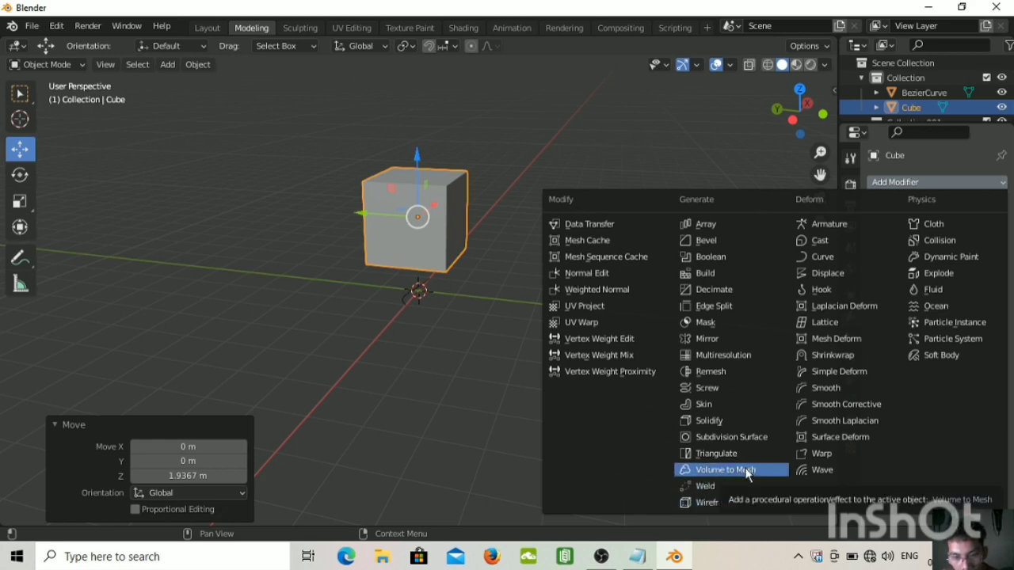
pyautogui.click(733, 434)
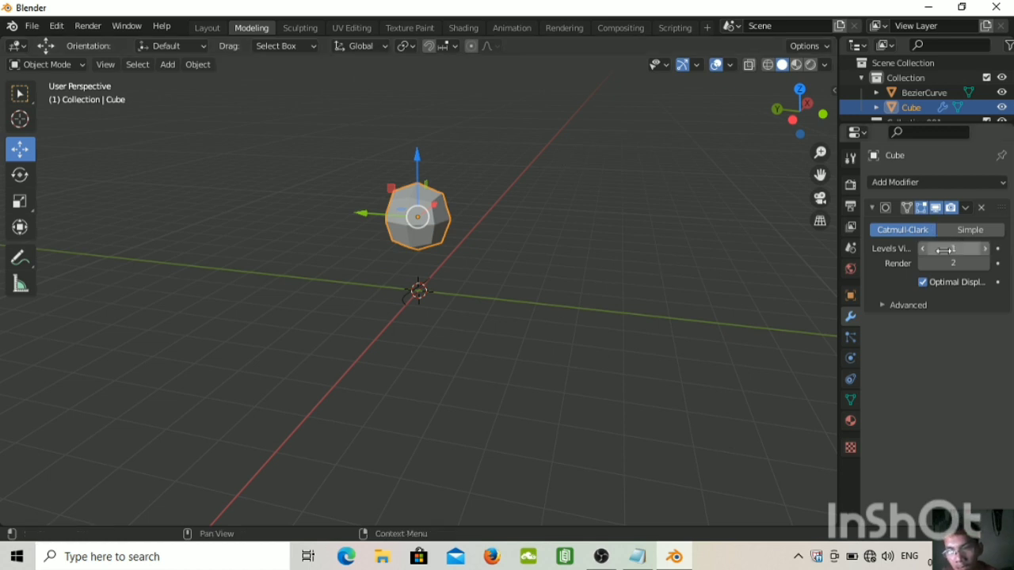
pyautogui.click(986, 250)
pyautogui.click(987, 249)
pyautogui.click(985, 250)
pyautogui.click(984, 252)
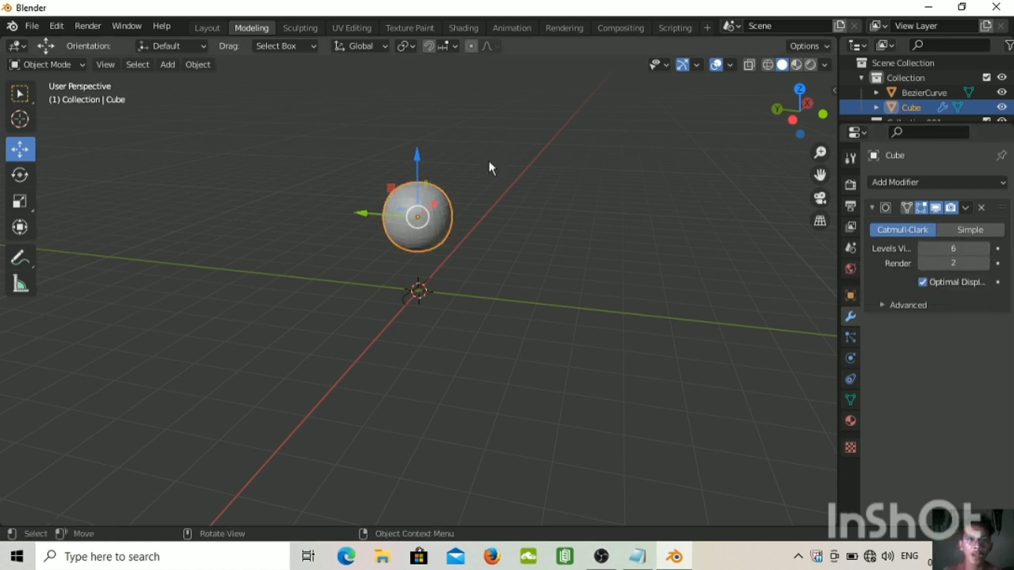
# - Switch to the Sculpting workspace and pull the rounded cube outward into a tilted egg shape with the Elastic Deform brush
pyautogui.press('space')
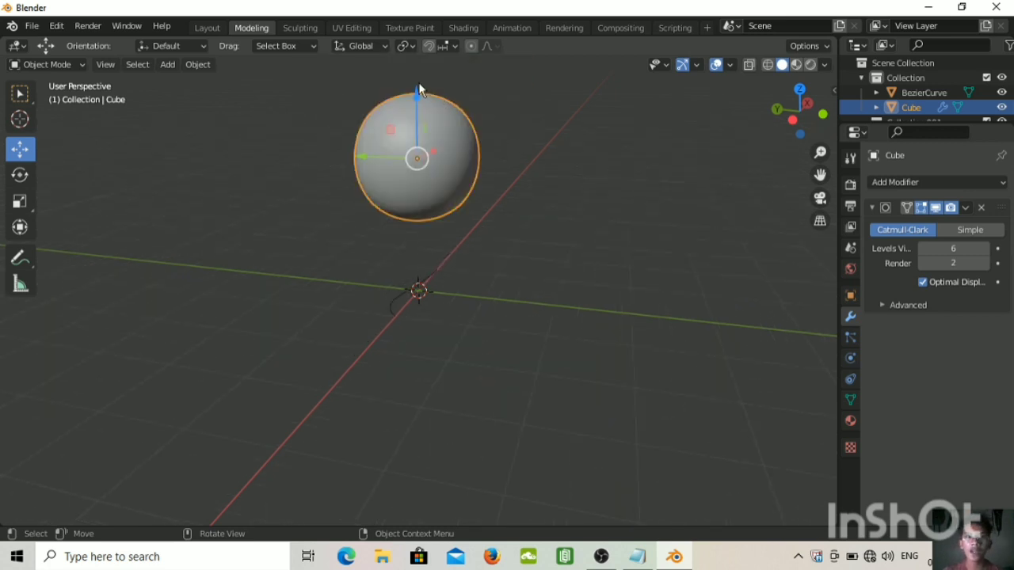
pyautogui.click(303, 30)
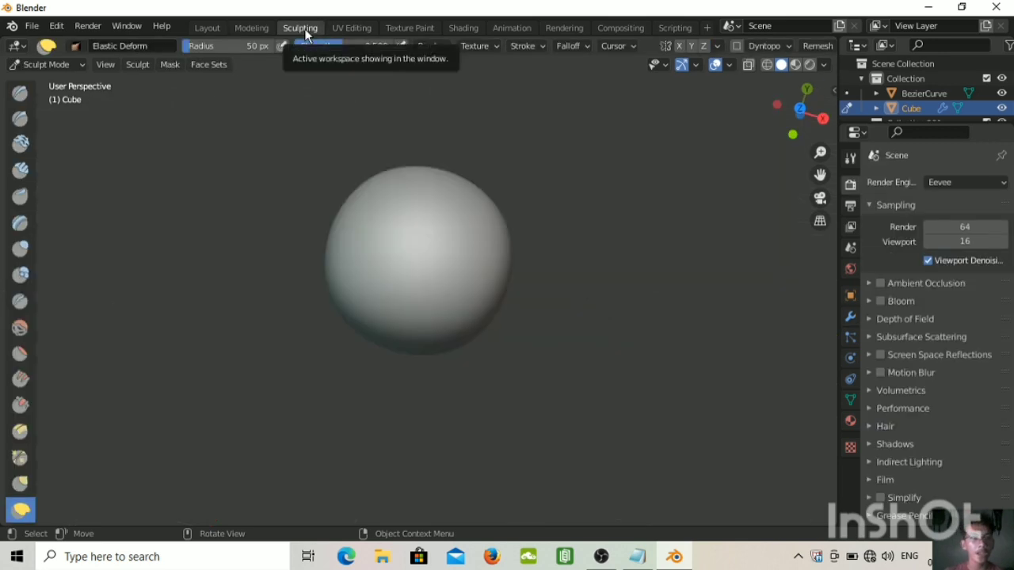
pyautogui.scroll(-2, 8, 482)
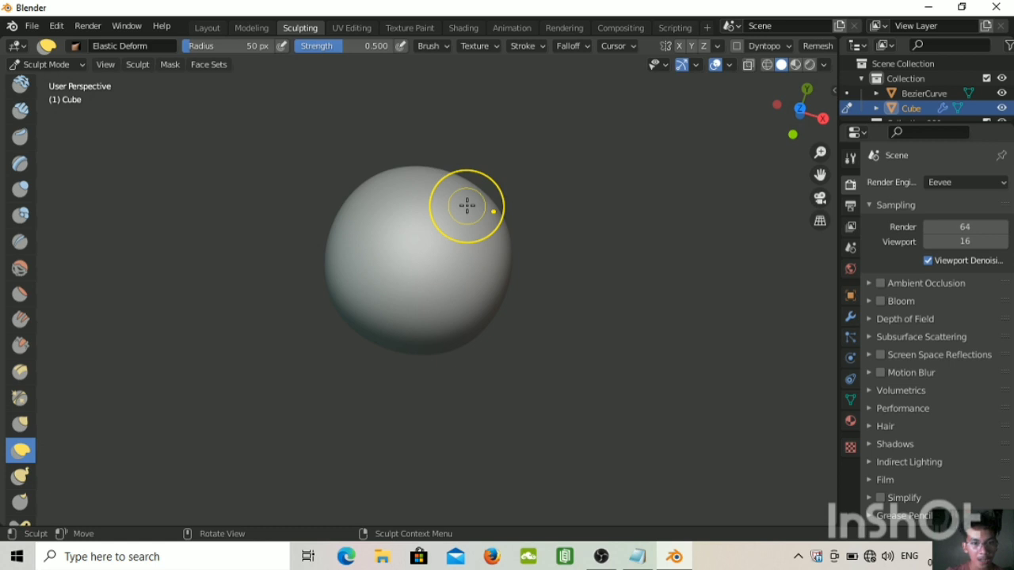
pyautogui.moveTo(467, 205)
pyautogui.mouseDown()
pyautogui.moveTo(558, 152)
pyautogui.moveTo(613, 82)
pyautogui.moveTo(554, 143)
pyautogui.mouseUp()
pyautogui.moveTo(466, 213); pyautogui.dragTo(631, 100)
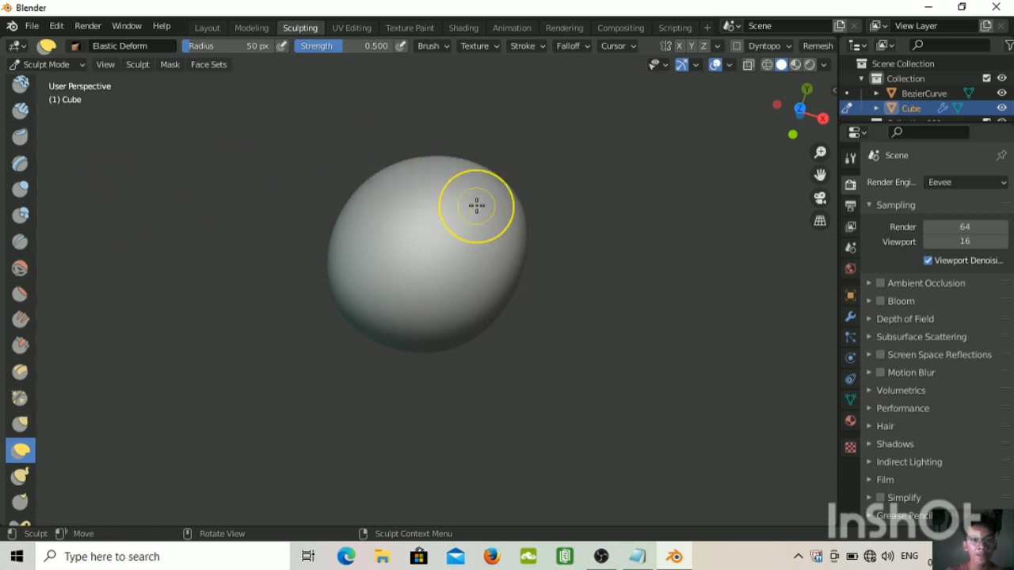
pyautogui.moveTo(476, 205); pyautogui.dragTo(591, 196)
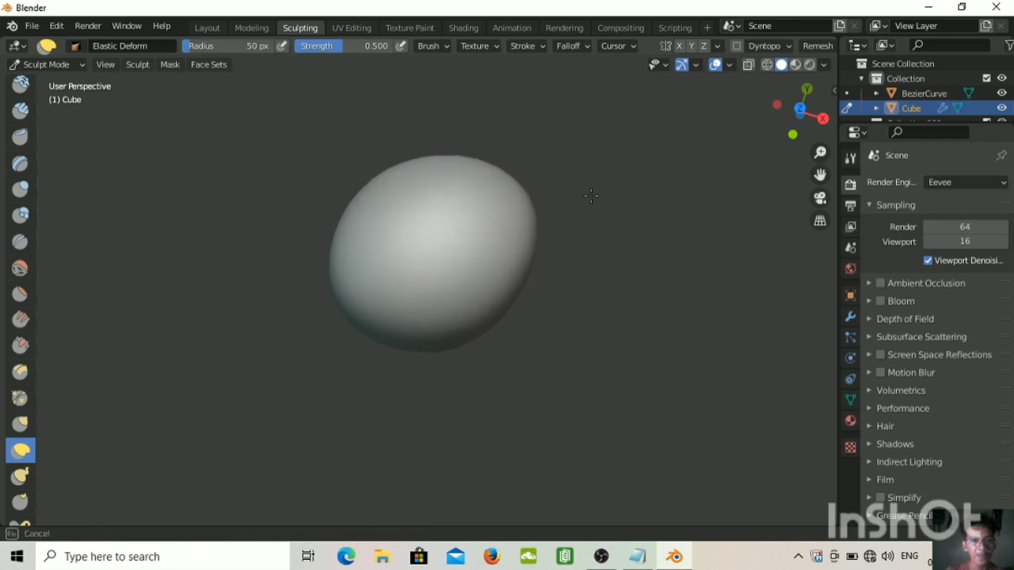
pyautogui.moveTo(462, 213)
pyautogui.mouseDown()
pyautogui.moveTo(635, 84)
pyautogui.moveTo(708, 61)
pyautogui.mouseUp()
pyautogui.scroll(3, 9, 477)
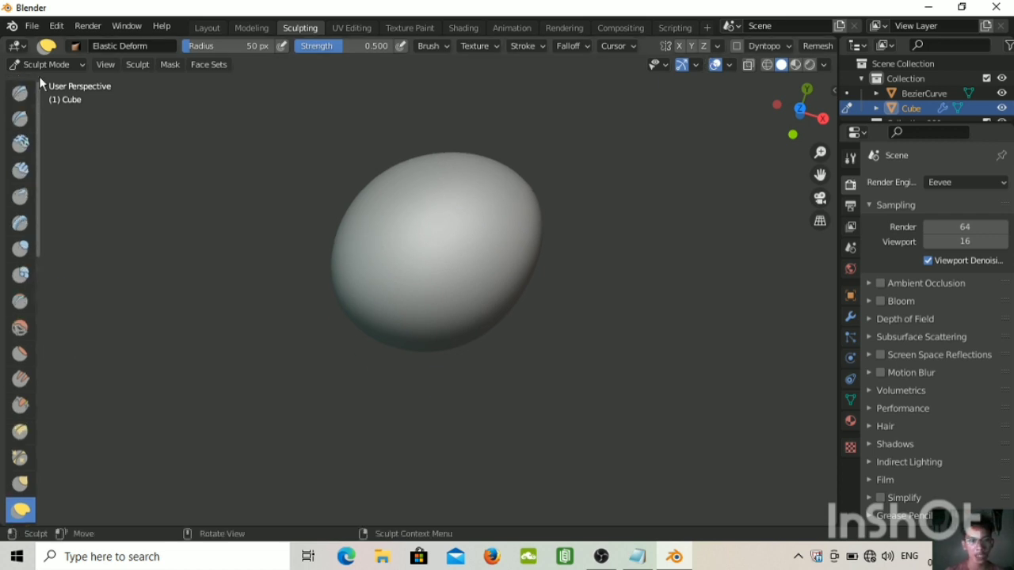
pyautogui.scroll(-5, 21, 328)
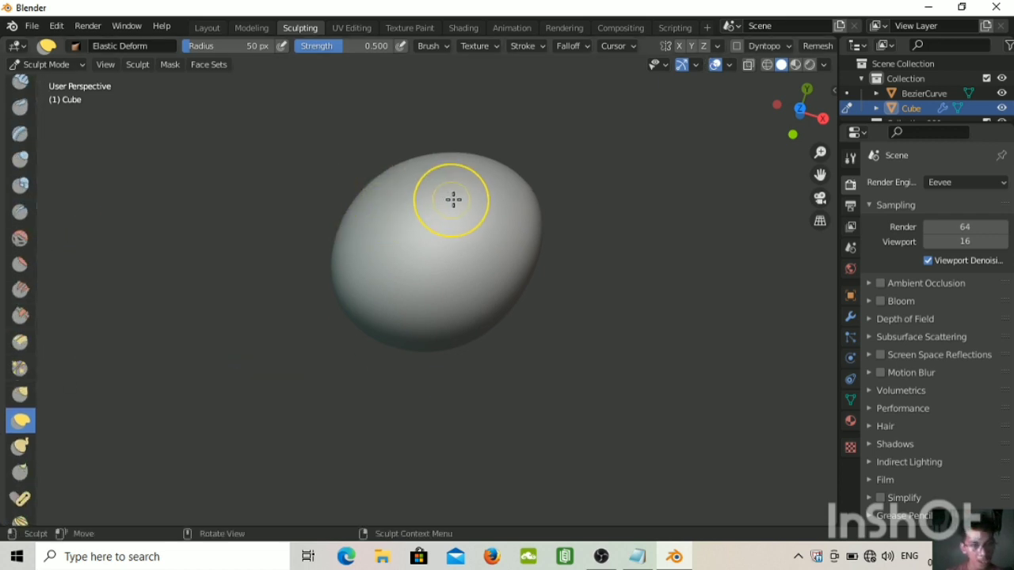
pyautogui.moveTo(500, 195); pyautogui.dragTo(476, 238)
pyautogui.moveTo(502, 188)
pyautogui.mouseDown()
pyautogui.moveTo(537, 130)
pyautogui.moveTo(542, 87)
pyautogui.mouseUp()
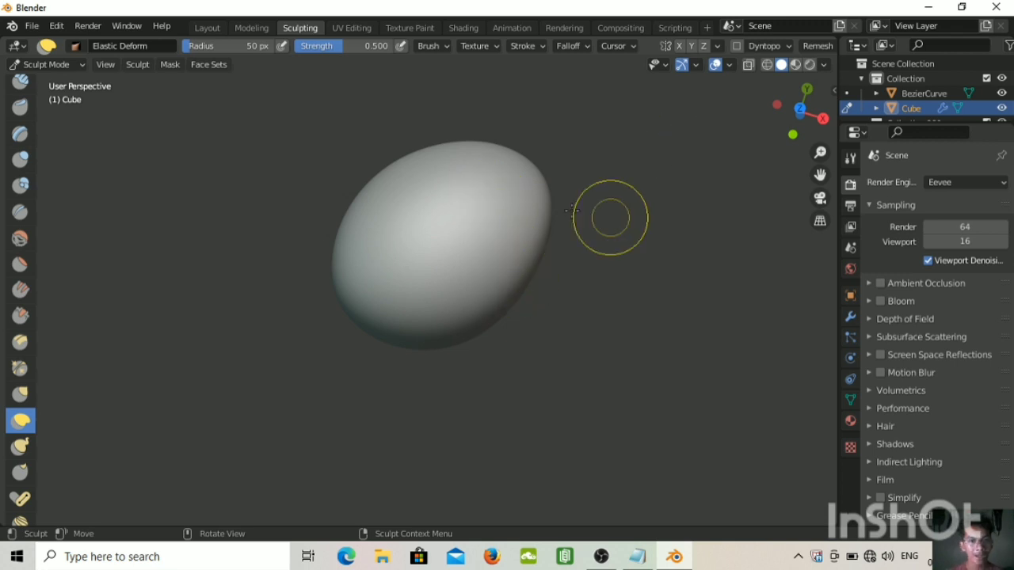
pyautogui.moveTo(516, 161); pyautogui.dragTo(513, 167)
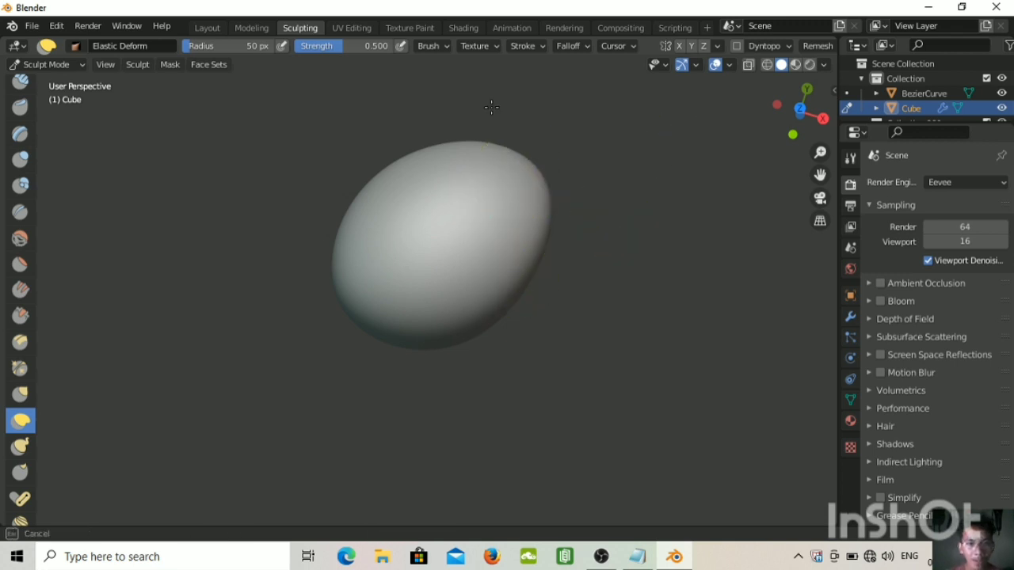
pyautogui.moveTo(491, 107); pyautogui.dragTo(476, 92)
pyautogui.moveTo(505, 178); pyautogui.dragTo(487, 153)
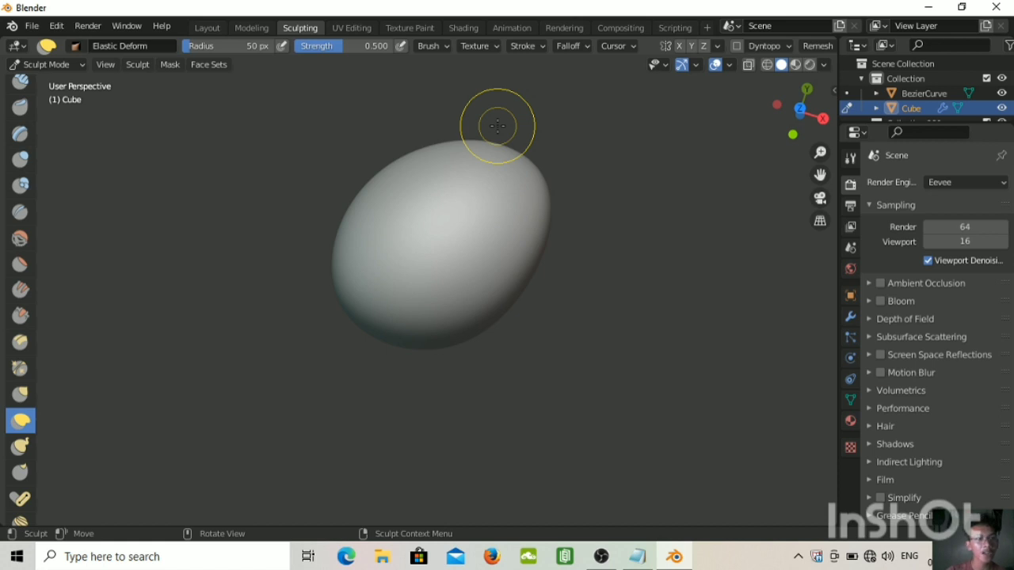
pyautogui.scroll(2, 21, 182)
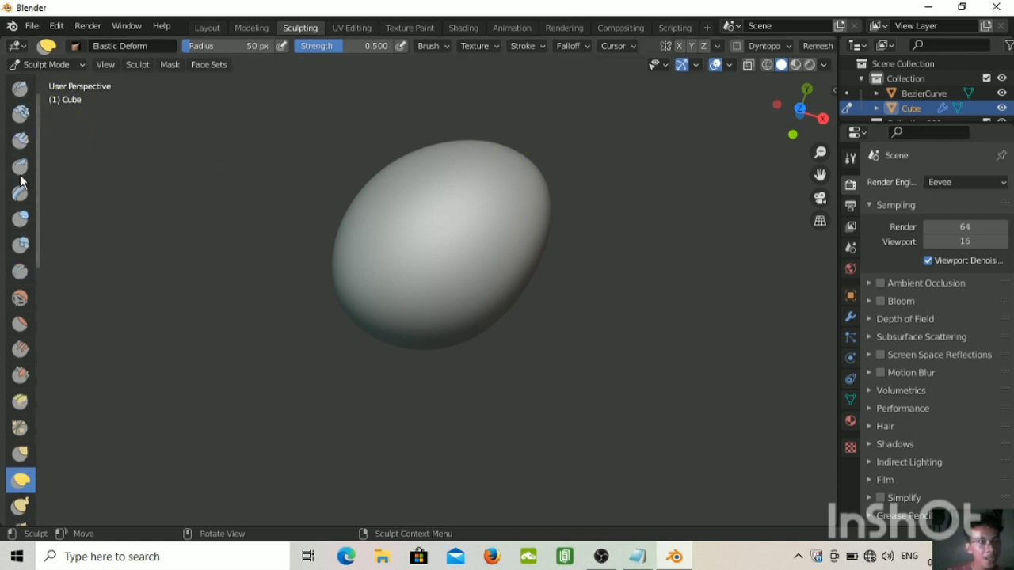
pyautogui.scroll(1, 21, 174)
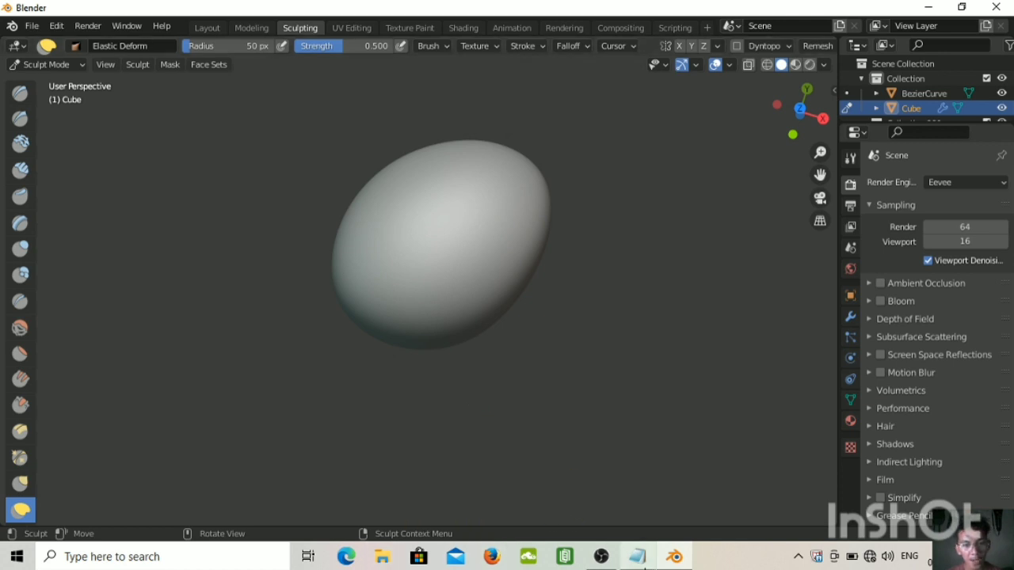
# - Check the modelling types in Notepad again, return to Blender's Modeling workspace and delete the sculpted cube
pyautogui.click(642, 560)
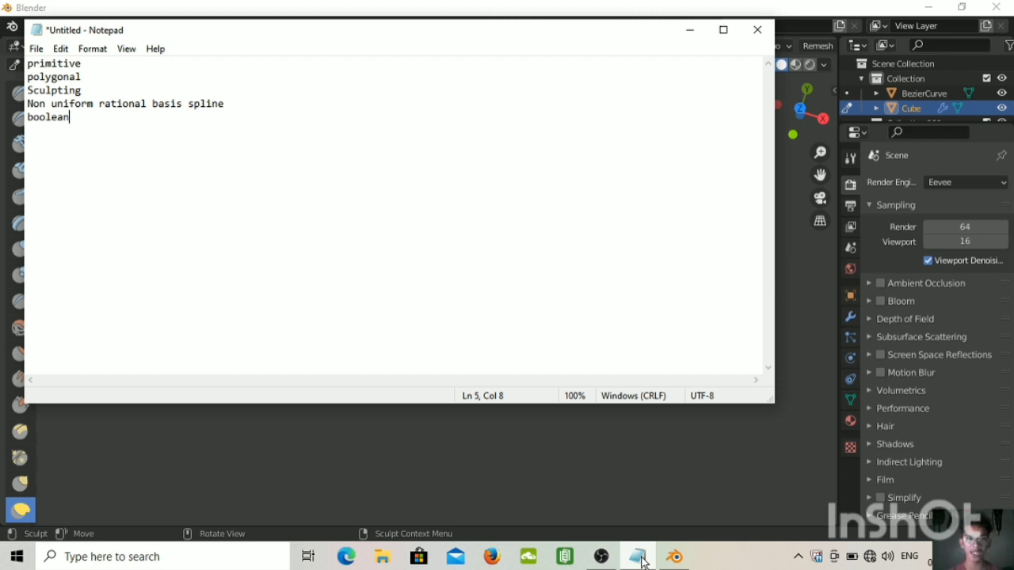
pyautogui.click(642, 560)
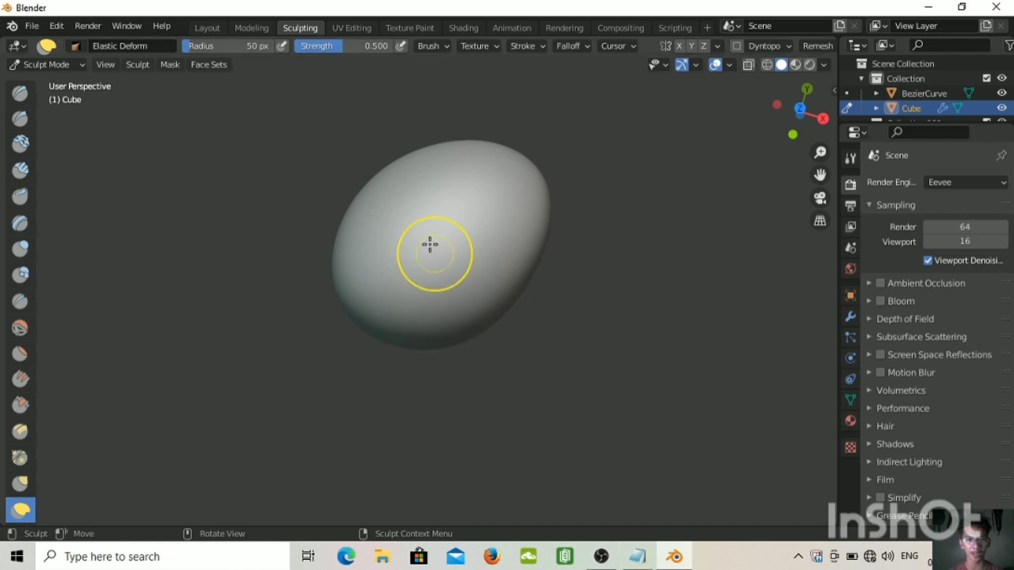
pyautogui.click(251, 27)
pyautogui.rightClick(403, 159)
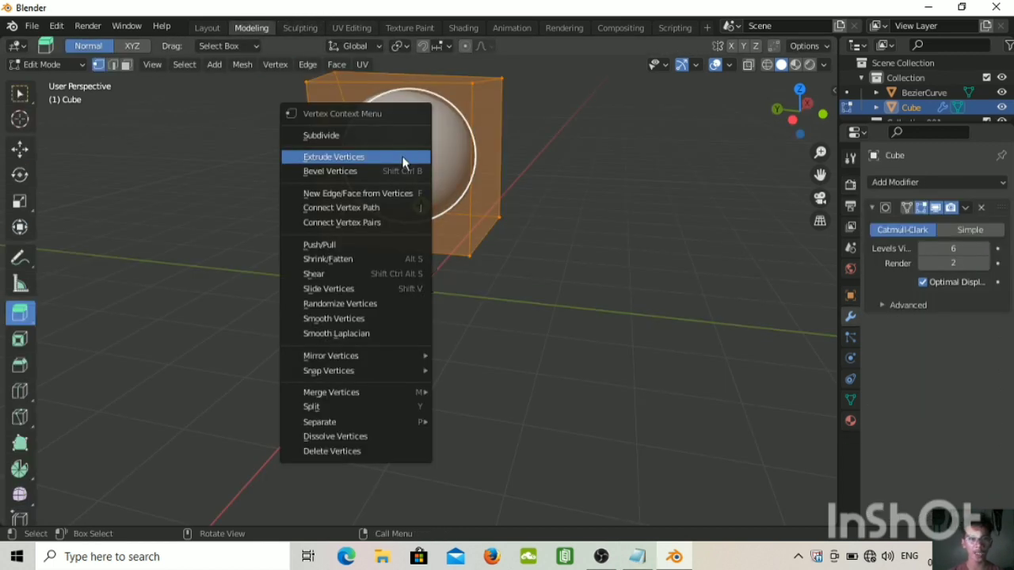
pyautogui.rightClick(930, 104)
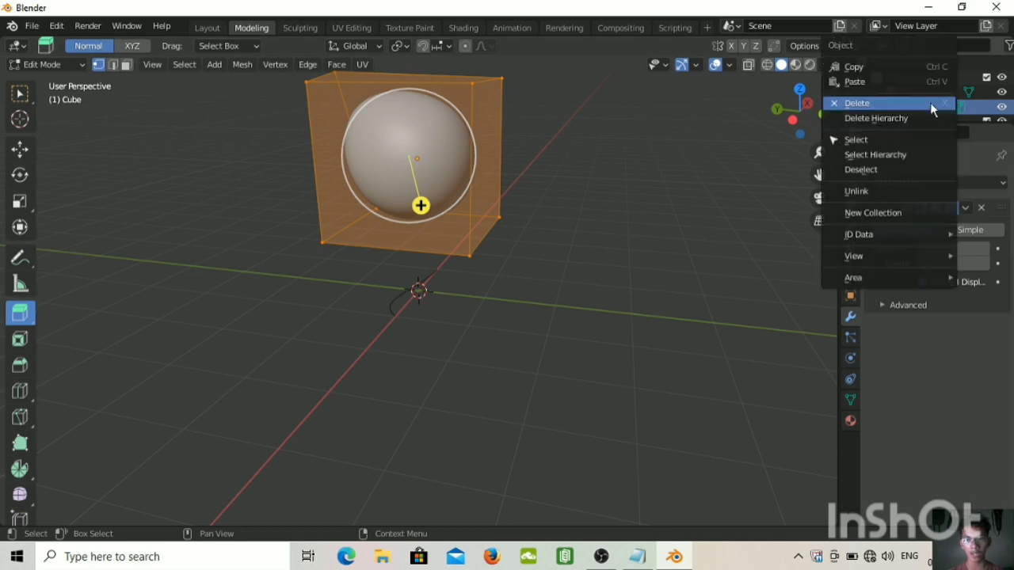
pyautogui.click(883, 103)
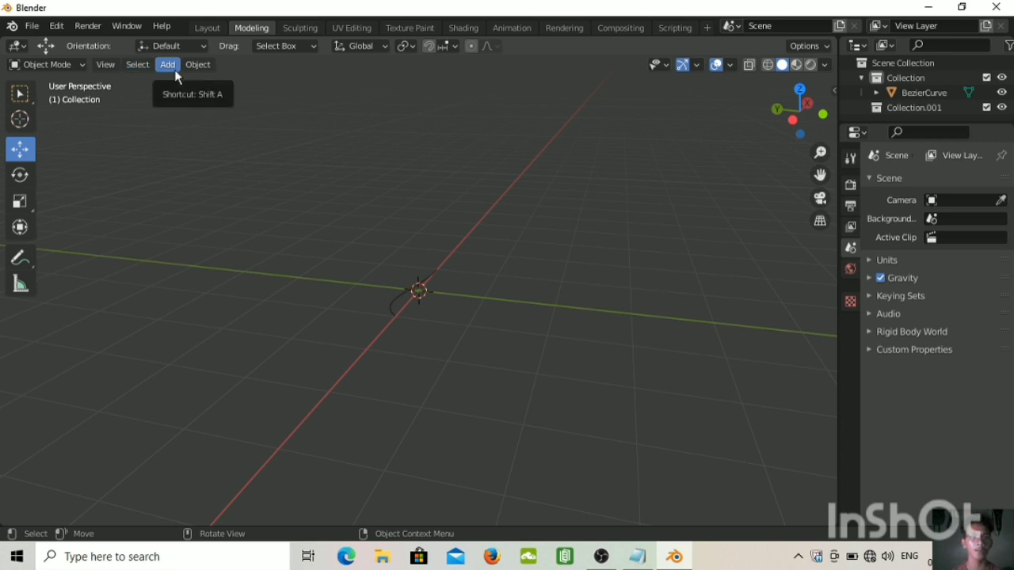
# - Review the modelling types in Notepad, and in Blender add a Nurbs Curve surface and put it in Edit Mode
pyautogui.click(640, 557)
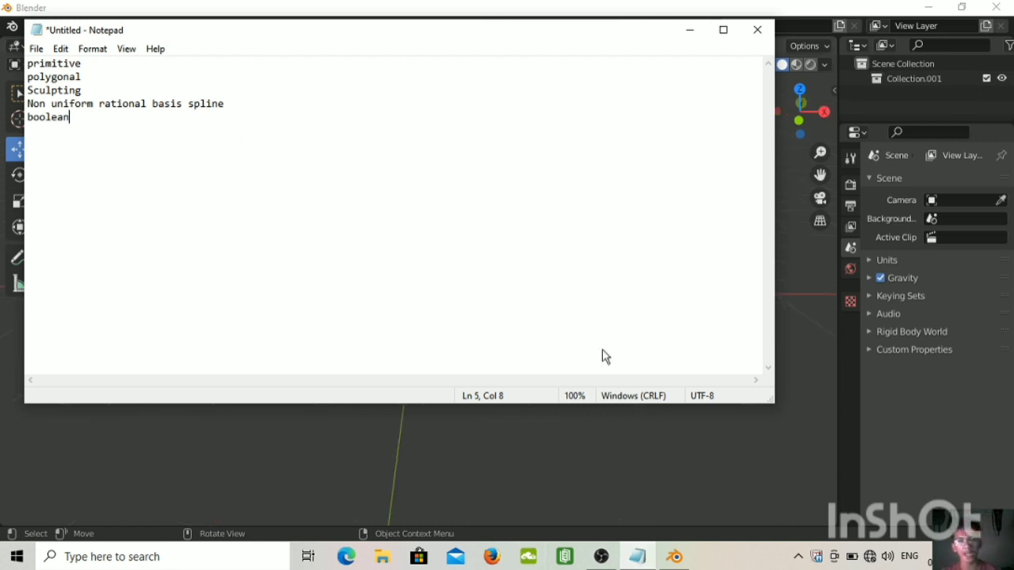
pyautogui.click(689, 30)
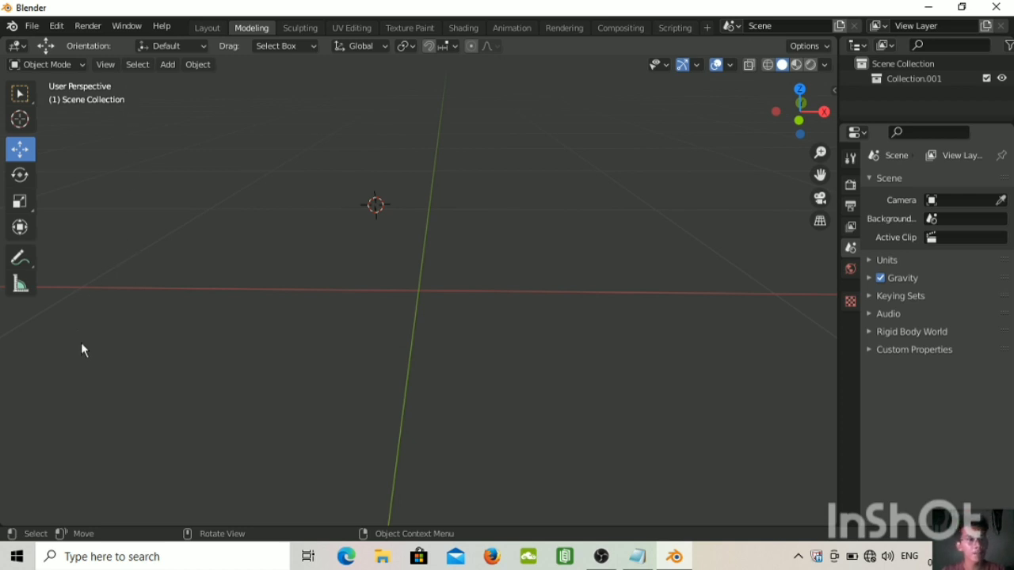
pyautogui.click(166, 63)
pyautogui.click(168, 64)
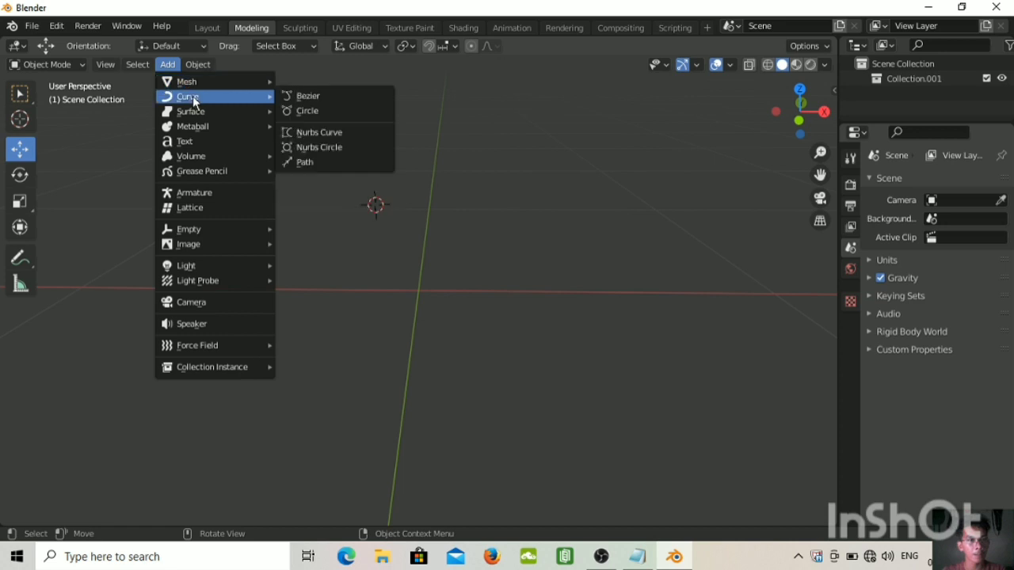
pyautogui.moveTo(217, 111)
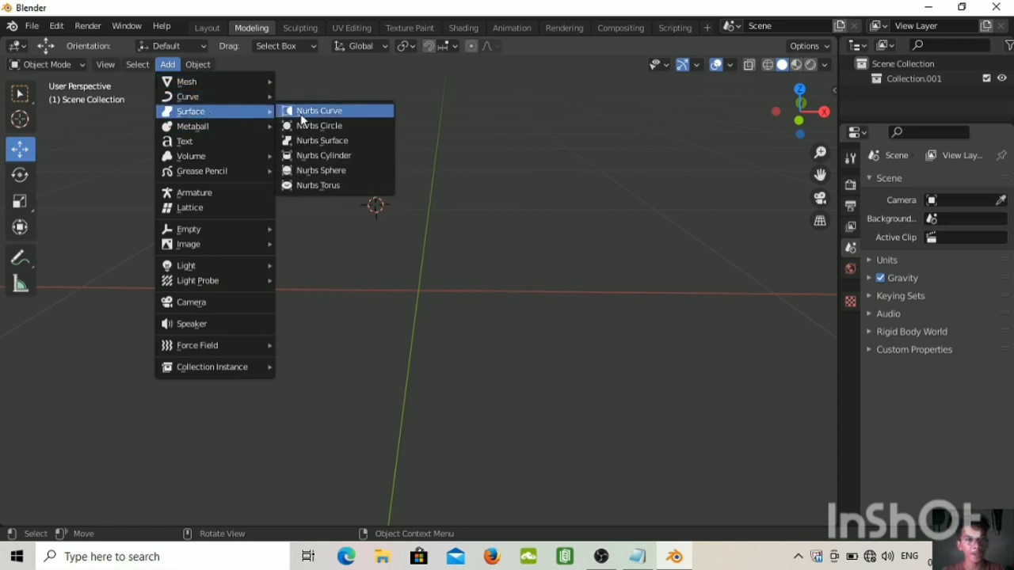
pyautogui.click(298, 111)
pyautogui.press('Tab')
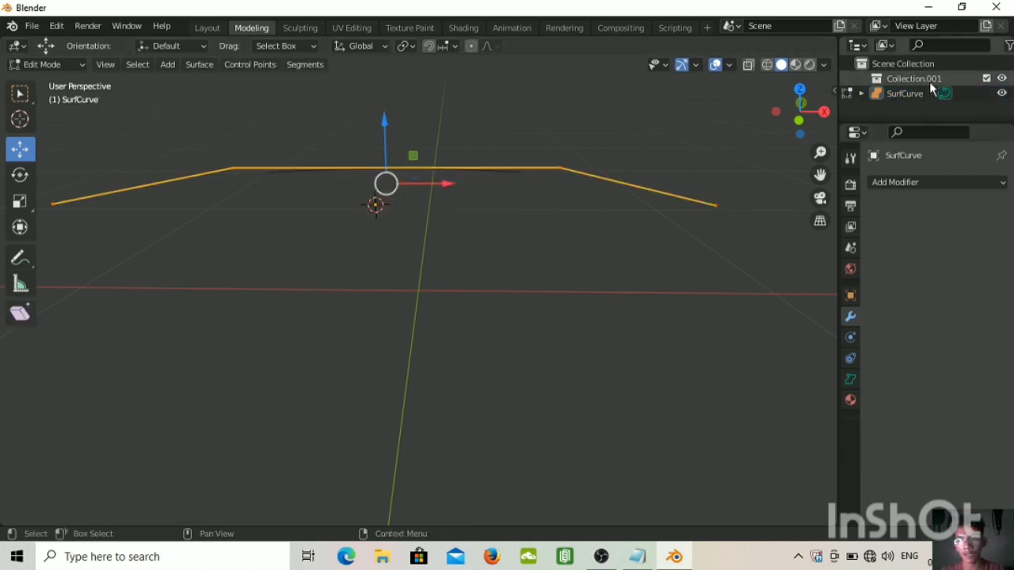
# - Delete the NURBS surface curve from the scene
pyautogui.rightClick(919, 99)
pyautogui.click(879, 100)
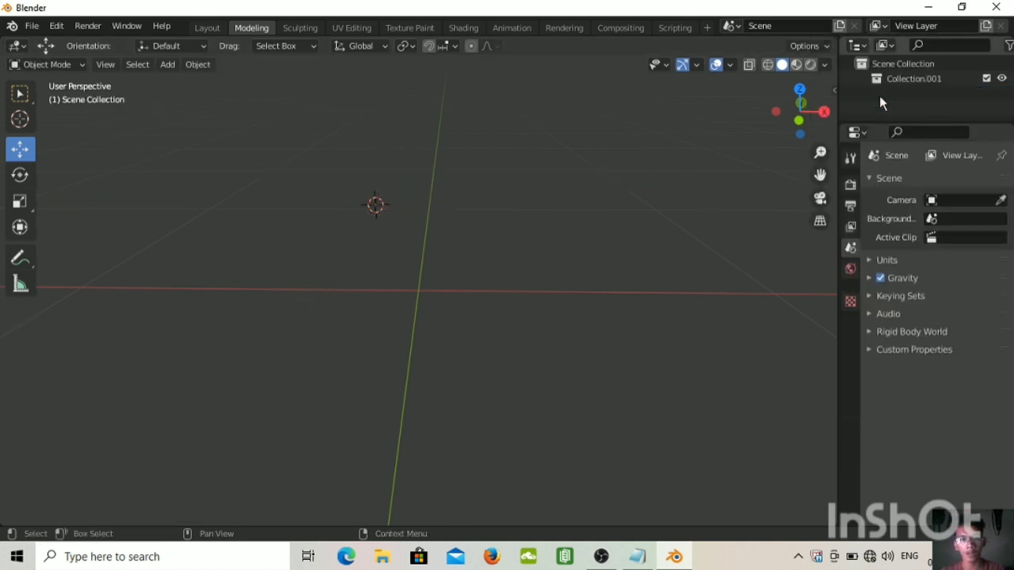
# - Add a Nurbs Curve surface object at the 3D cursor and put it in Edit Mode
pyautogui.click(176, 64)
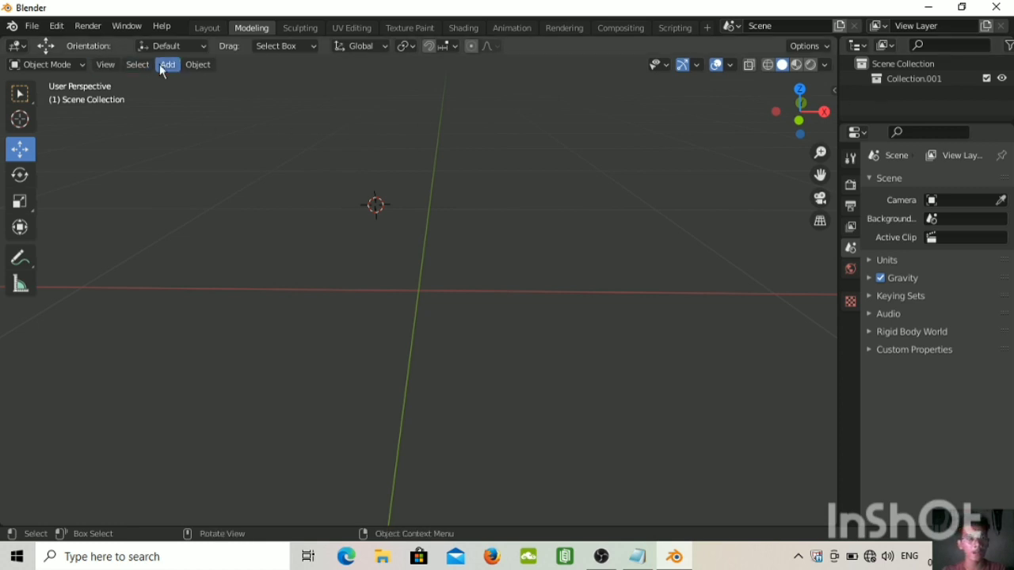
pyautogui.click(183, 65)
pyautogui.click(168, 64)
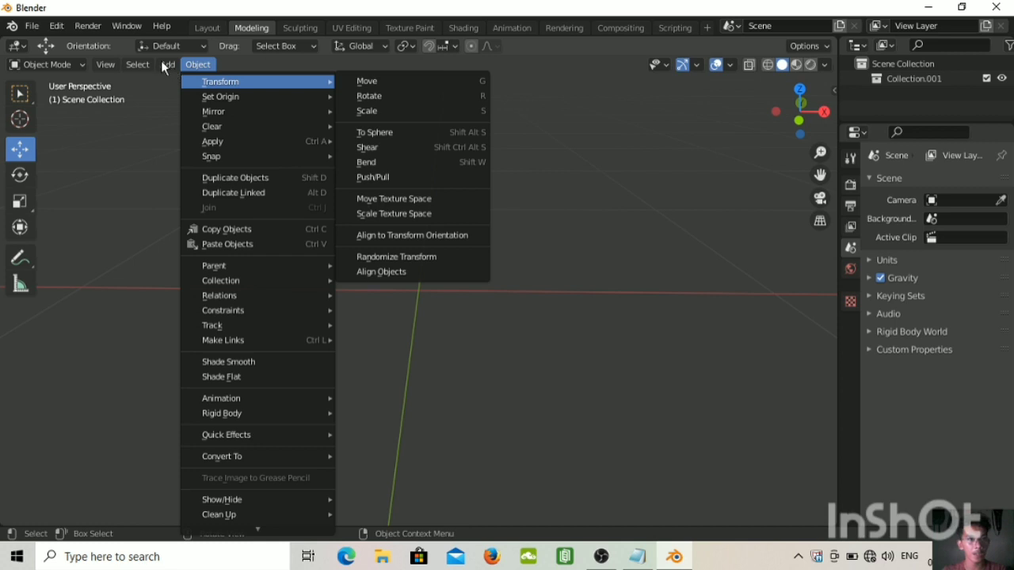
pyautogui.moveTo(165, 64)
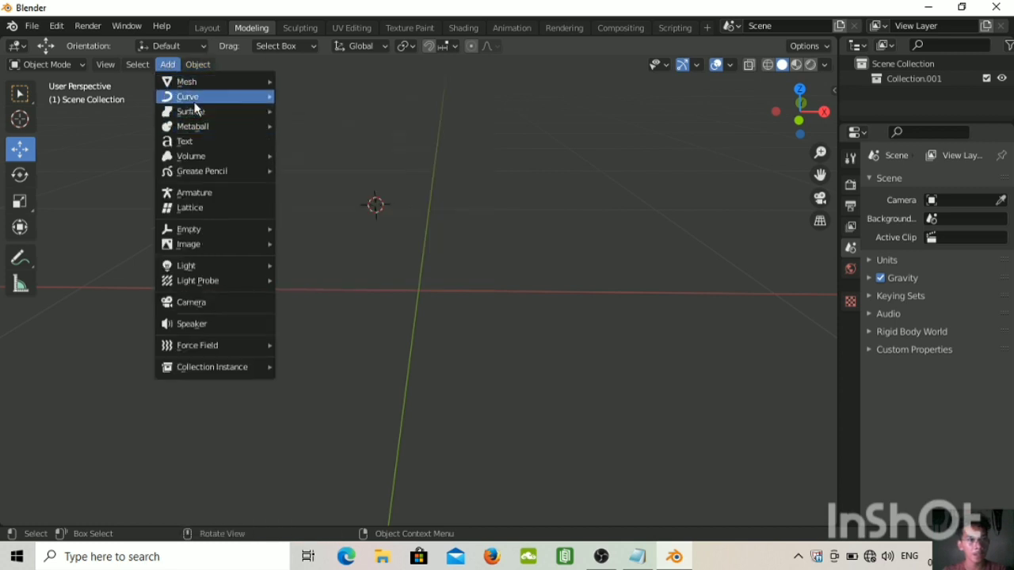
pyautogui.moveTo(195, 108)
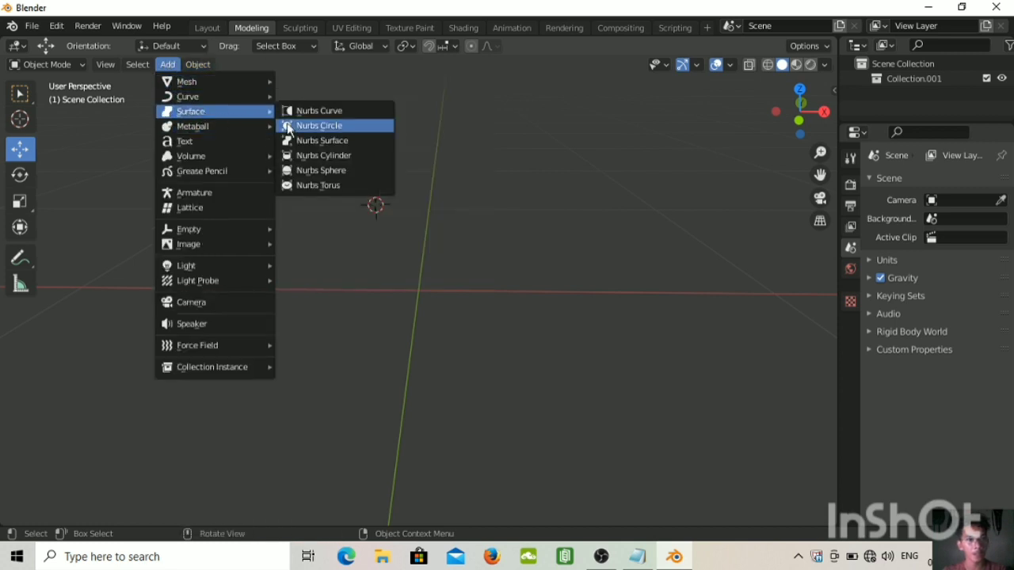
pyautogui.click(302, 113)
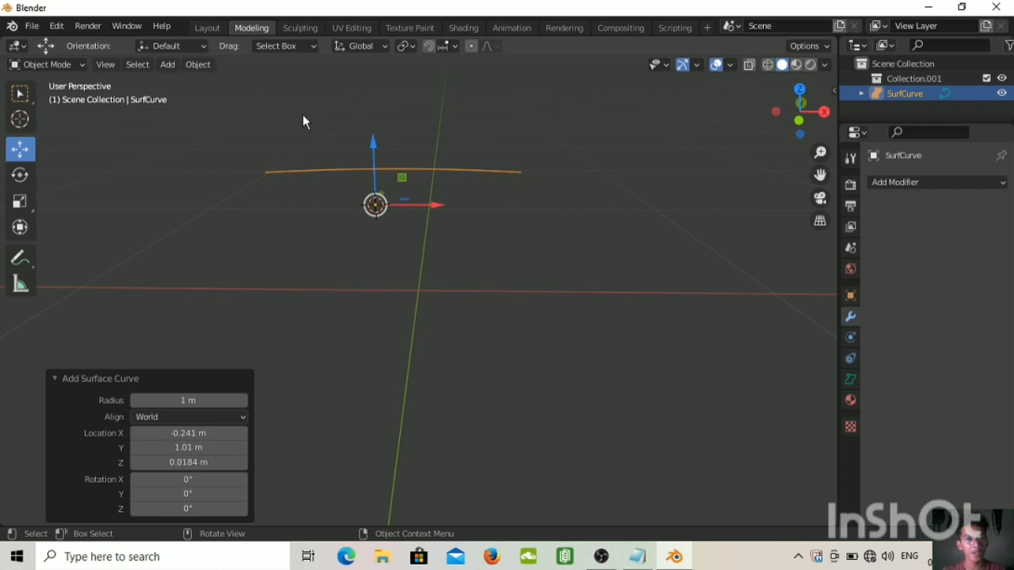
pyautogui.click(169, 64)
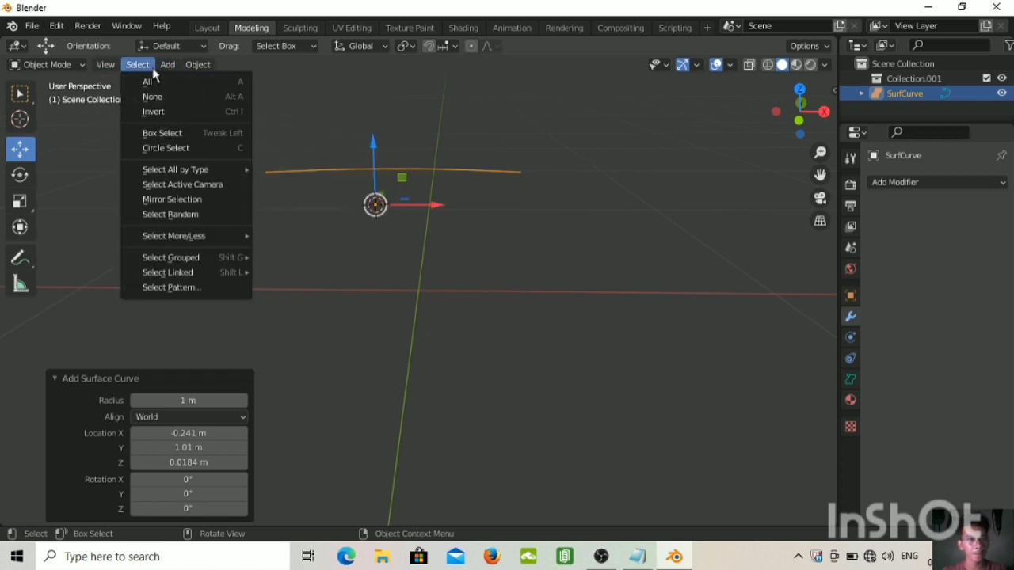
pyautogui.press('Tab')
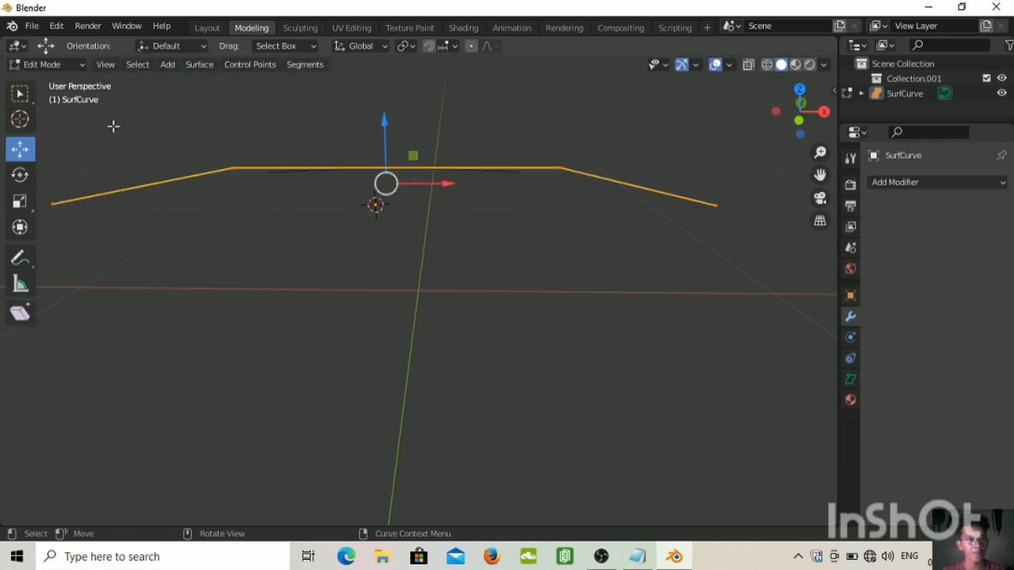
# - Add a second Nurbs Curve, lower it along the Z axis, and connect all control points of both curves into a surface with Make Segment
pyautogui.click(177, 68)
pyautogui.moveTo(198, 64)
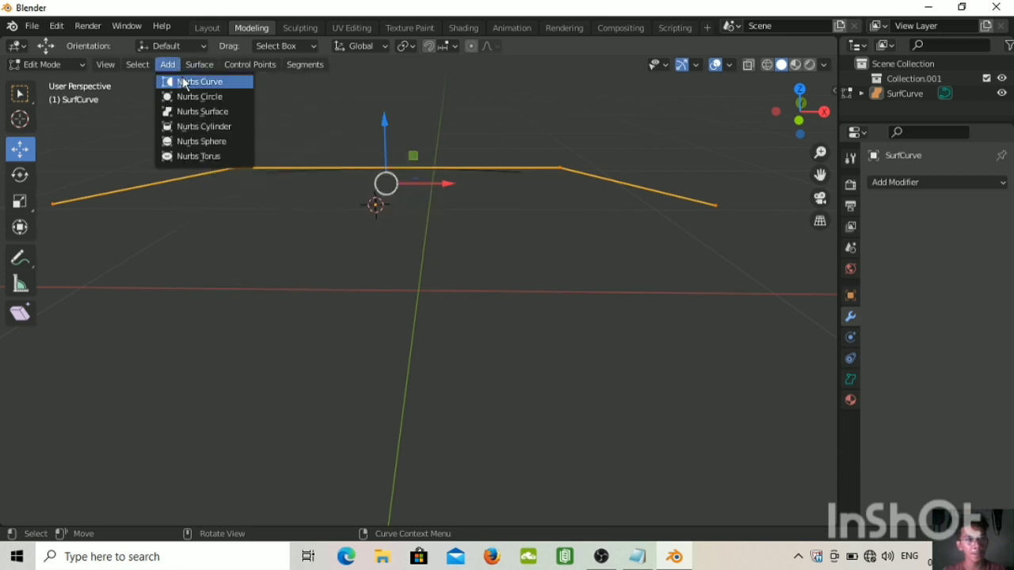
pyautogui.click(184, 79)
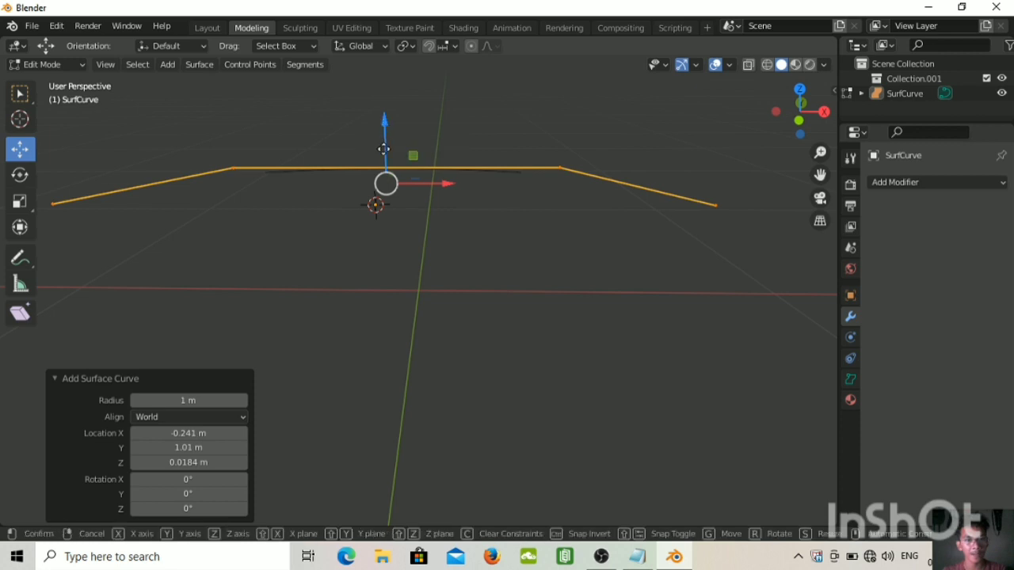
pyautogui.moveTo(385, 125); pyautogui.dragTo(385, 191)
pyautogui.click(450, 351)
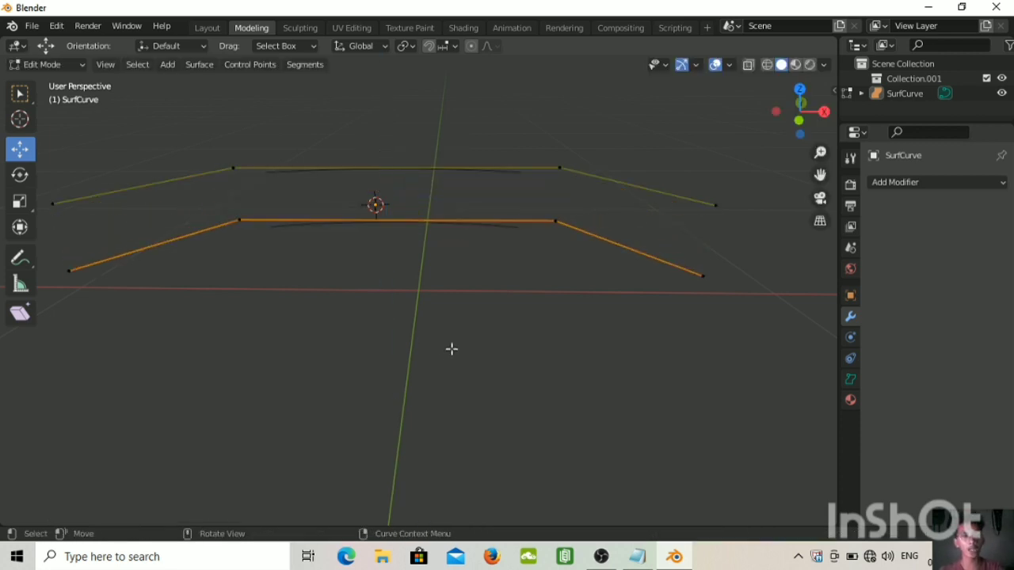
pyautogui.press('a')
pyautogui.press('f')
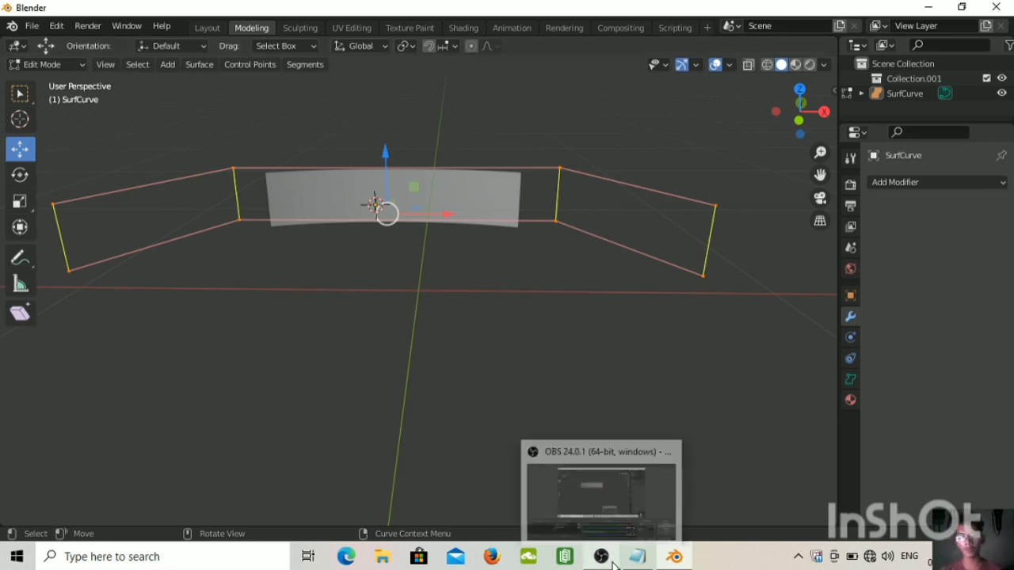
# - Check the modelling types list in Notepad, and in Blender delete the NURBS surface object from the scene
pyautogui.click(637, 559)
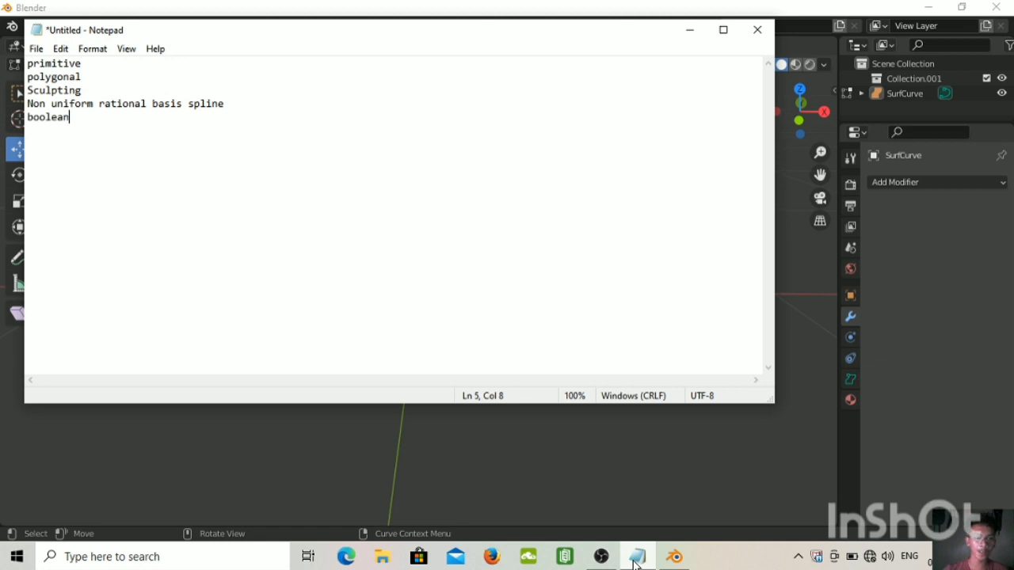
pyautogui.click(638, 559)
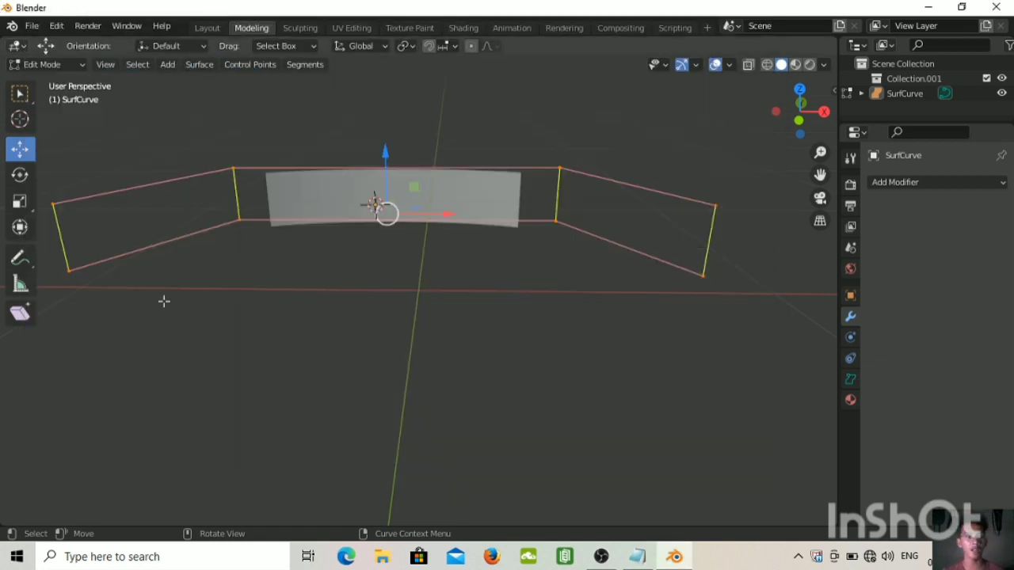
pyautogui.rightClick(465, 181)
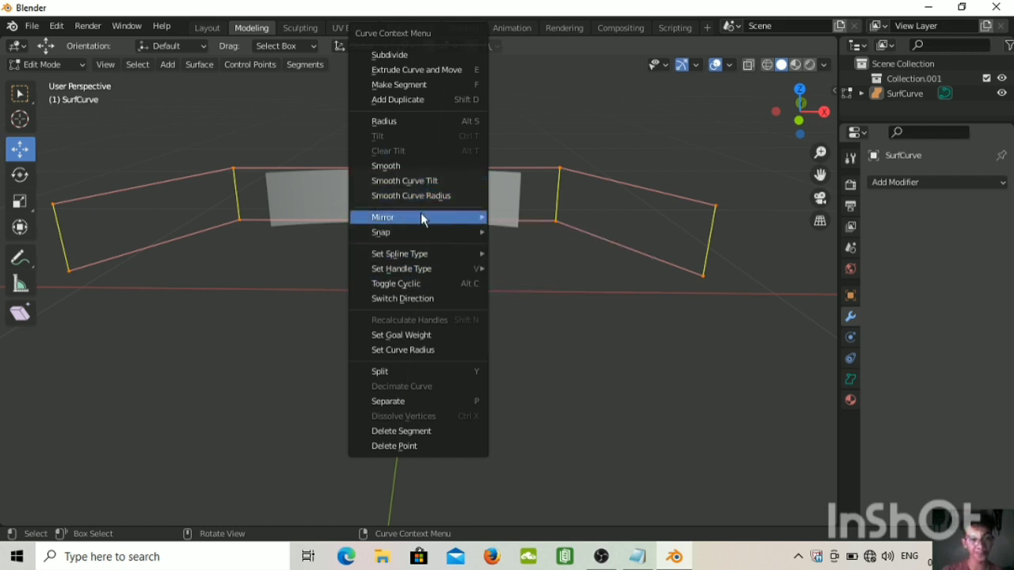
pyautogui.moveTo(412, 233)
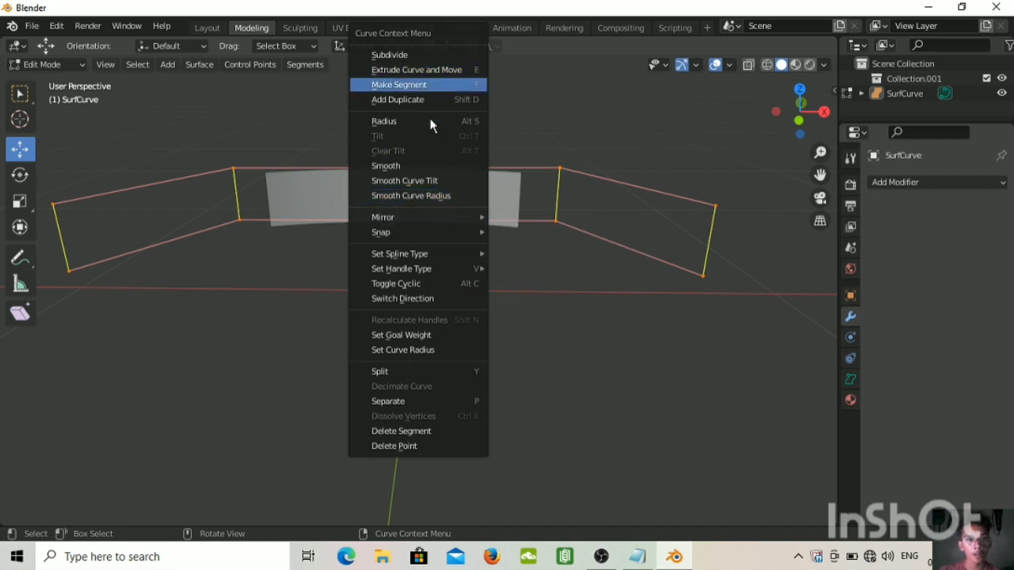
pyautogui.rightClick(917, 92)
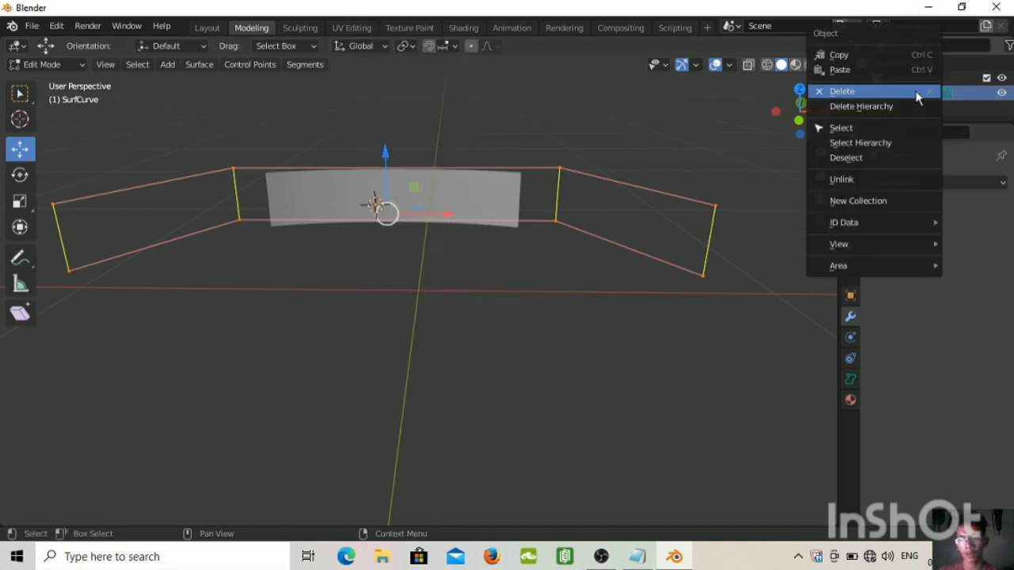
pyautogui.click(862, 92)
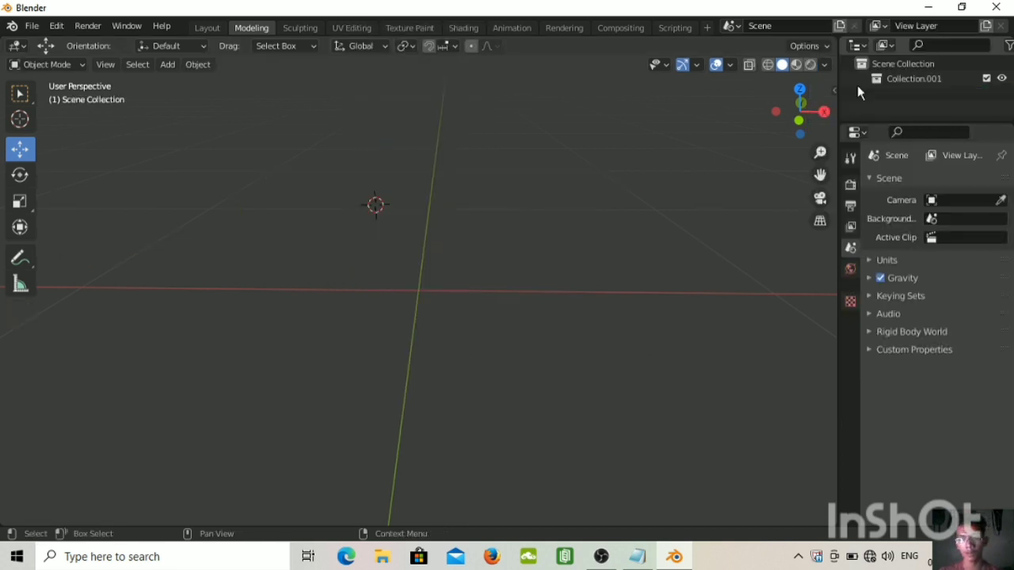
# - Look at the modelling types in Notepad, and in Blender raise the cube about 2.04 m along Z into the sphere
pyautogui.click(638, 557)
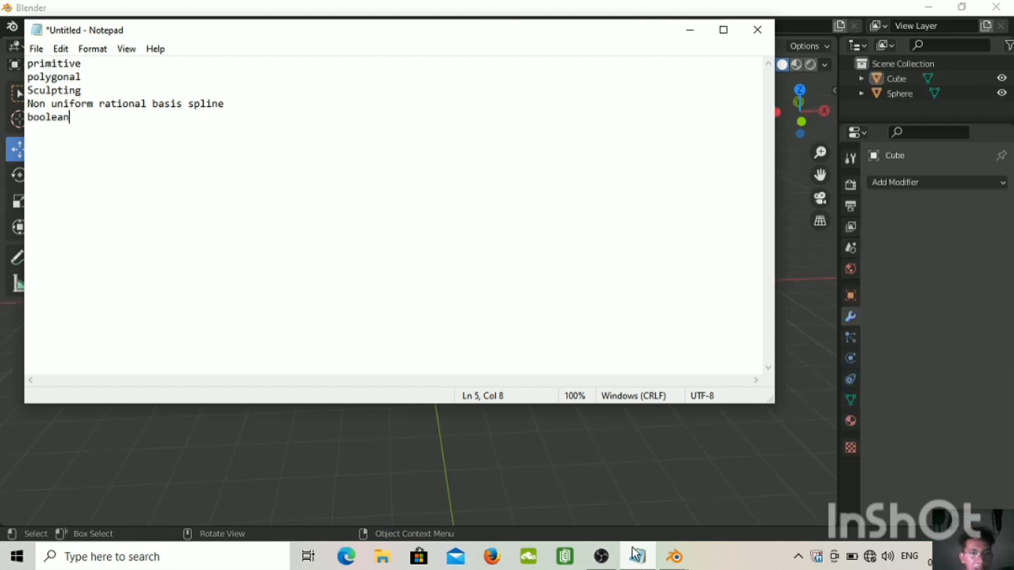
pyautogui.click(635, 508)
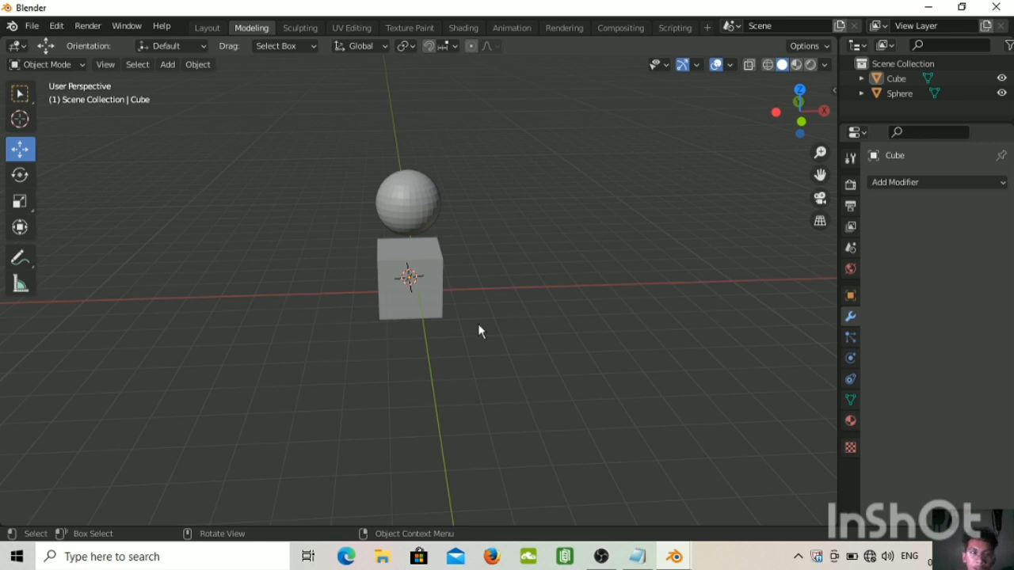
pyautogui.moveTo(631, 324); pyautogui.dragTo(427, 248, button='middle')
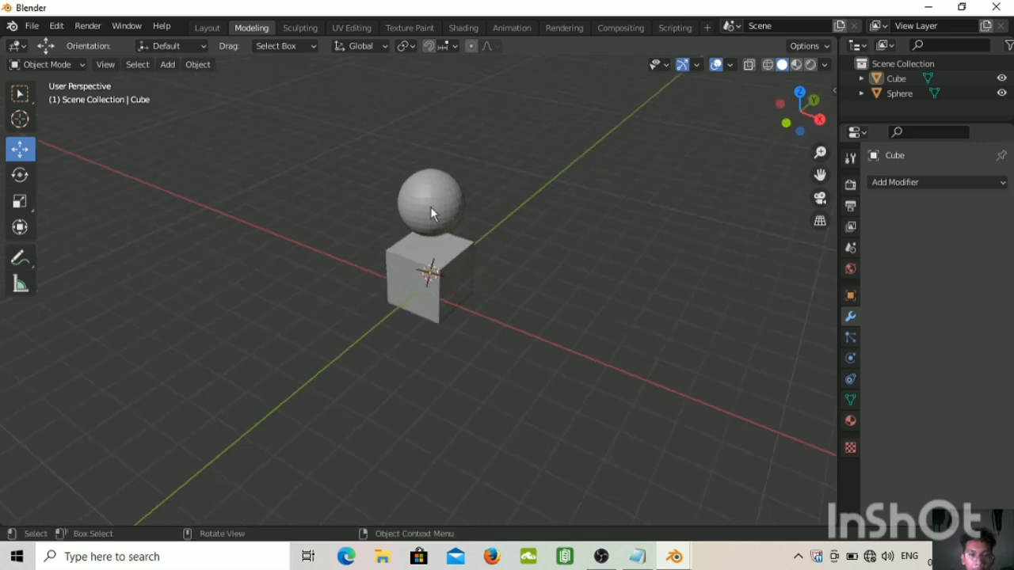
pyautogui.click(453, 278)
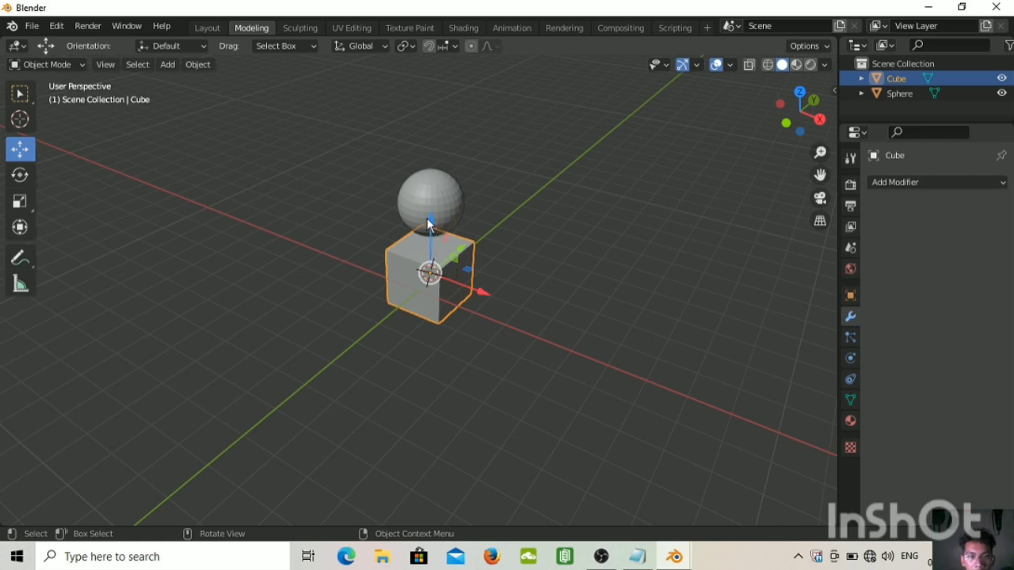
pyautogui.moveTo(427, 187); pyautogui.dragTo(433, 157)
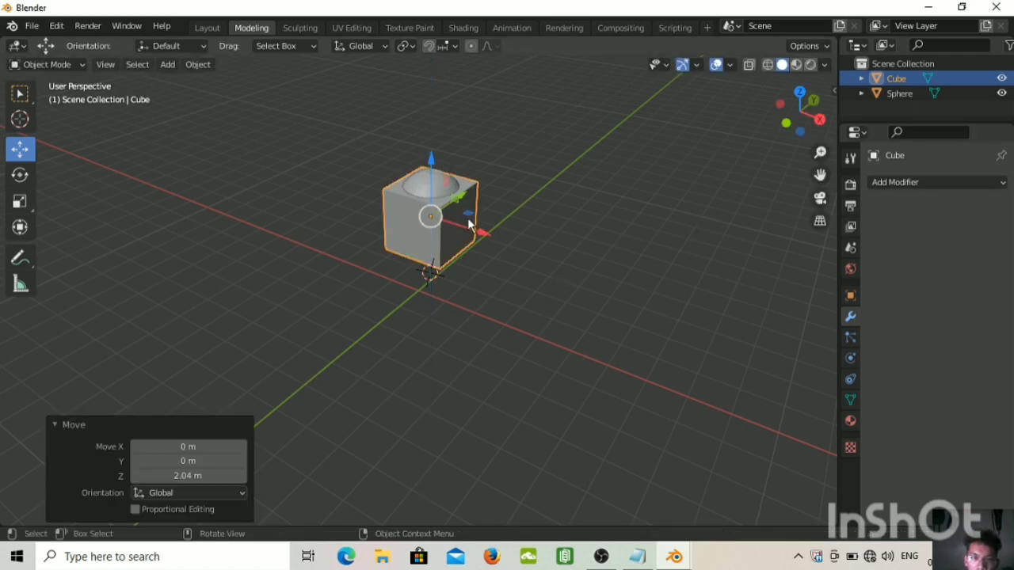
# - Add a Boolean modifier to the cube in Difference mode with the sphere as its operand object
pyautogui.click(920, 181)
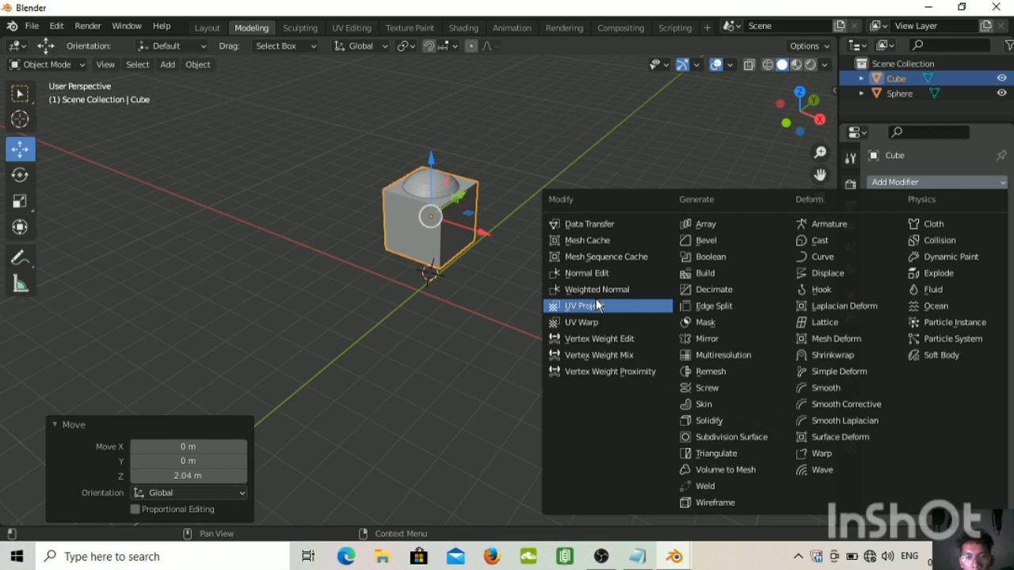
pyautogui.click(724, 262)
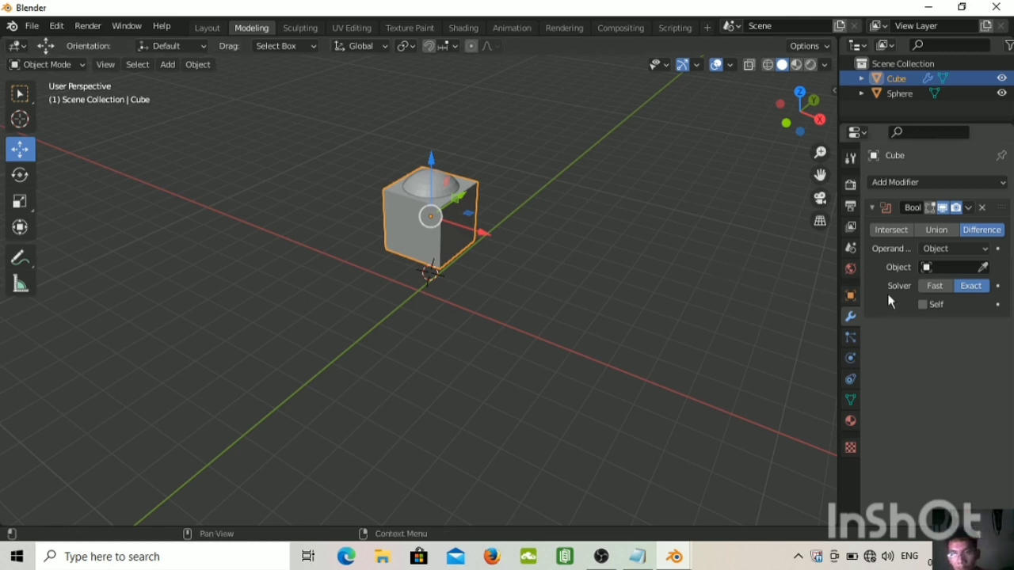
pyautogui.click(980, 270)
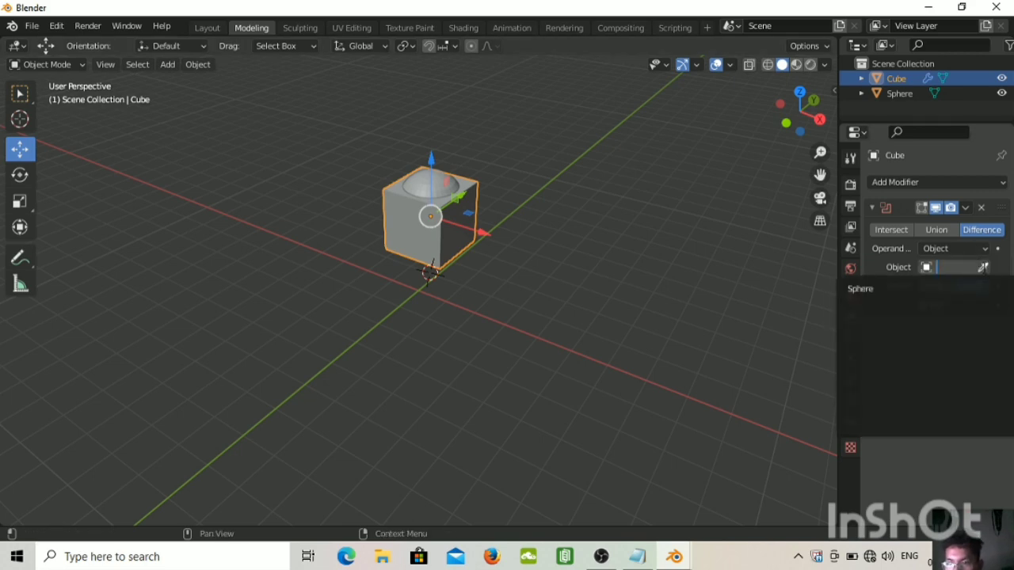
pyautogui.click(983, 267)
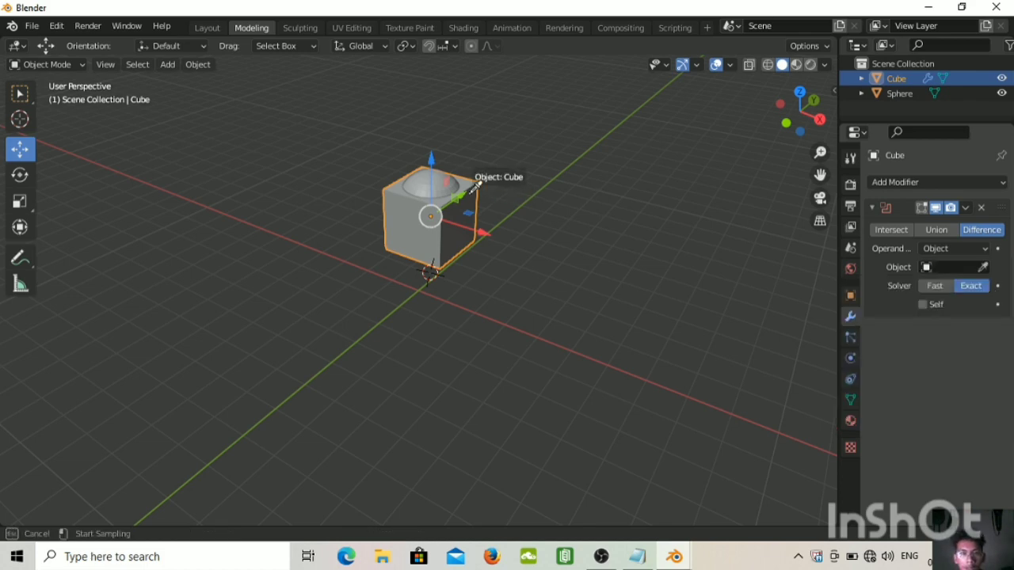
pyautogui.click(429, 180)
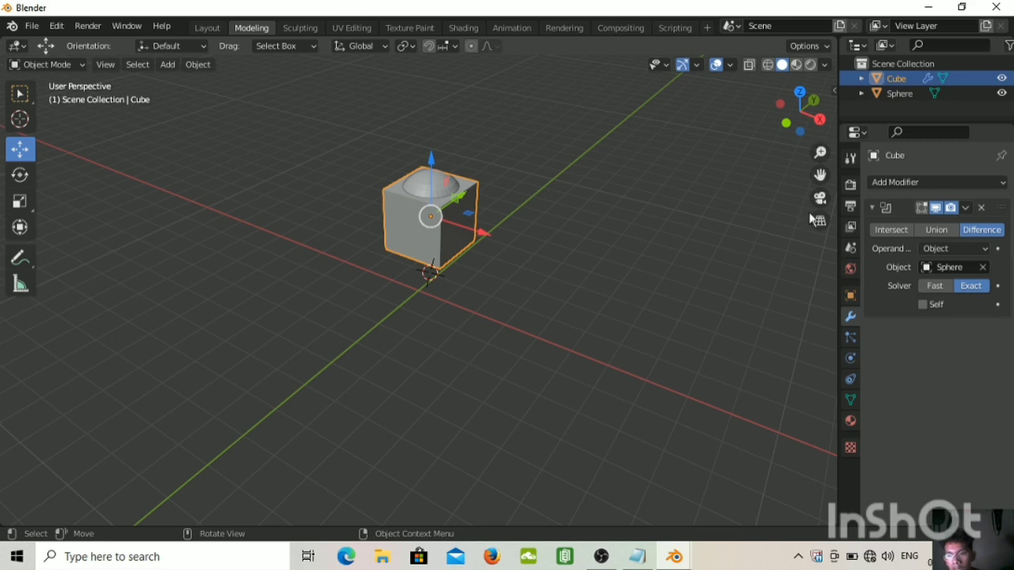
# - Apply the Boolean modifier to the cube
pyautogui.click(959, 208)
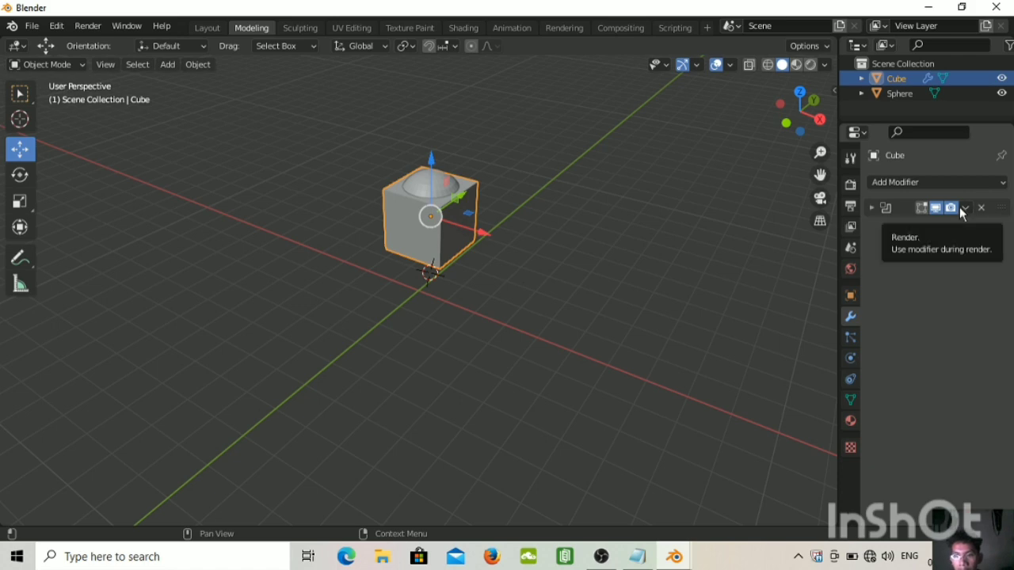
pyautogui.click(965, 208)
pyautogui.click(966, 209)
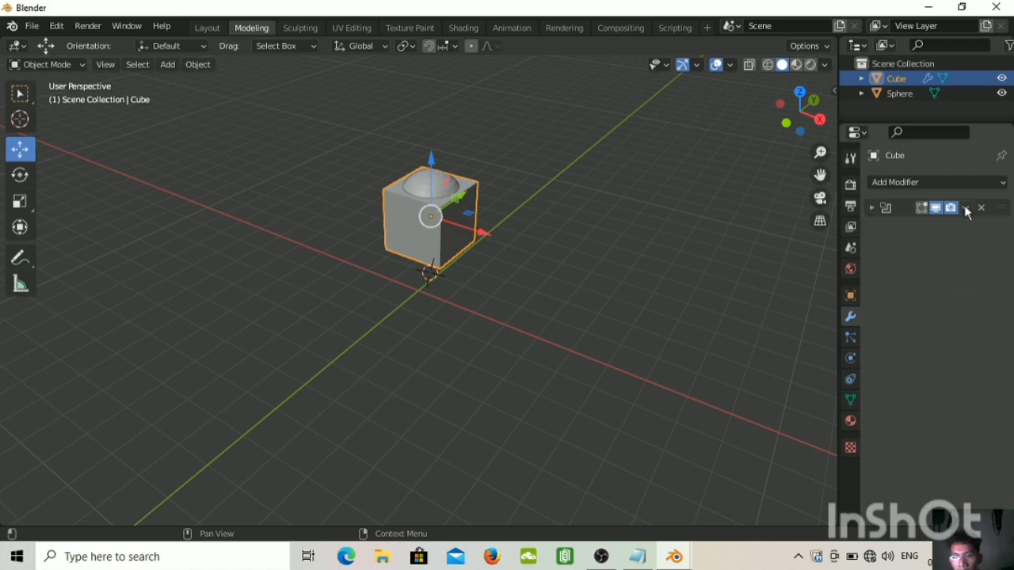
pyautogui.click(965, 209)
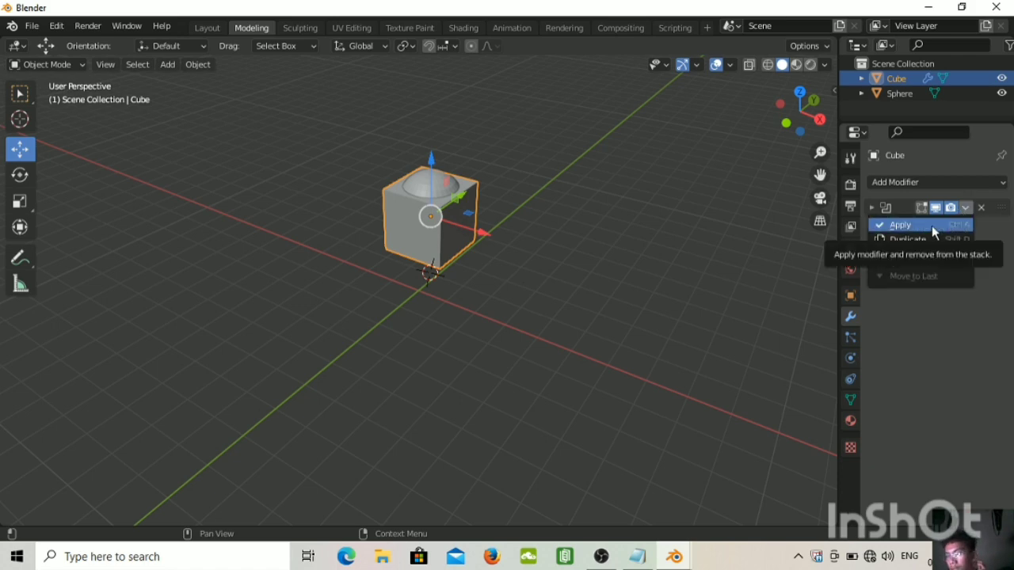
pyautogui.click(932, 225)
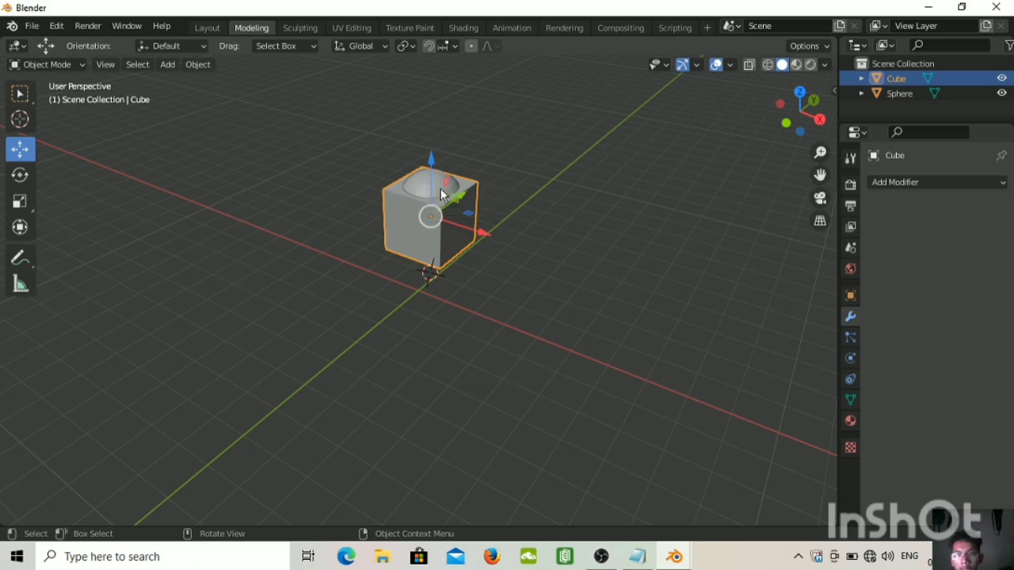
# - Hide the sphere in the viewport and inspect the spherical cut in the cube up close from above
pyautogui.click(1002, 78)
pyautogui.click(1002, 79)
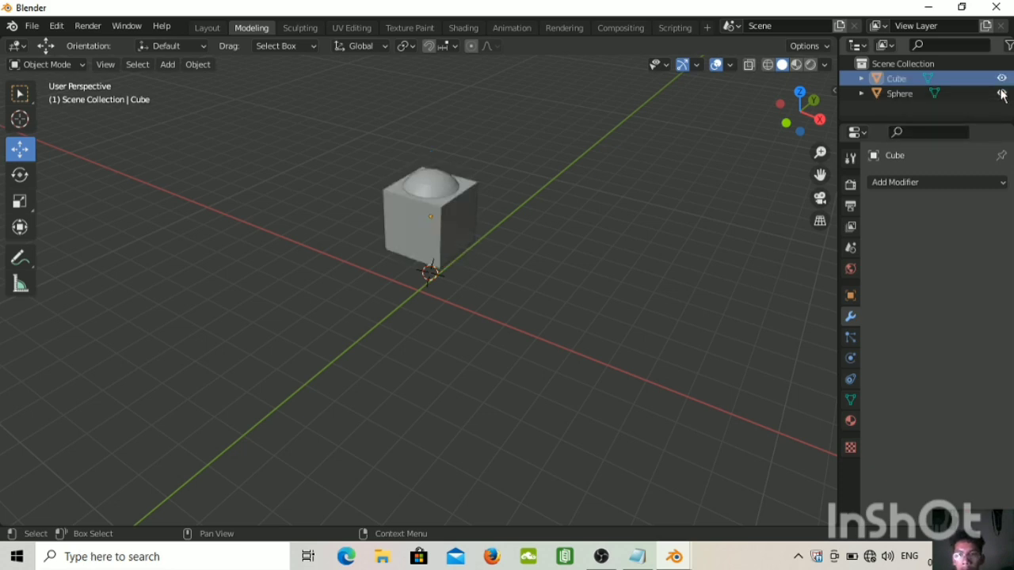
pyautogui.click(1002, 93)
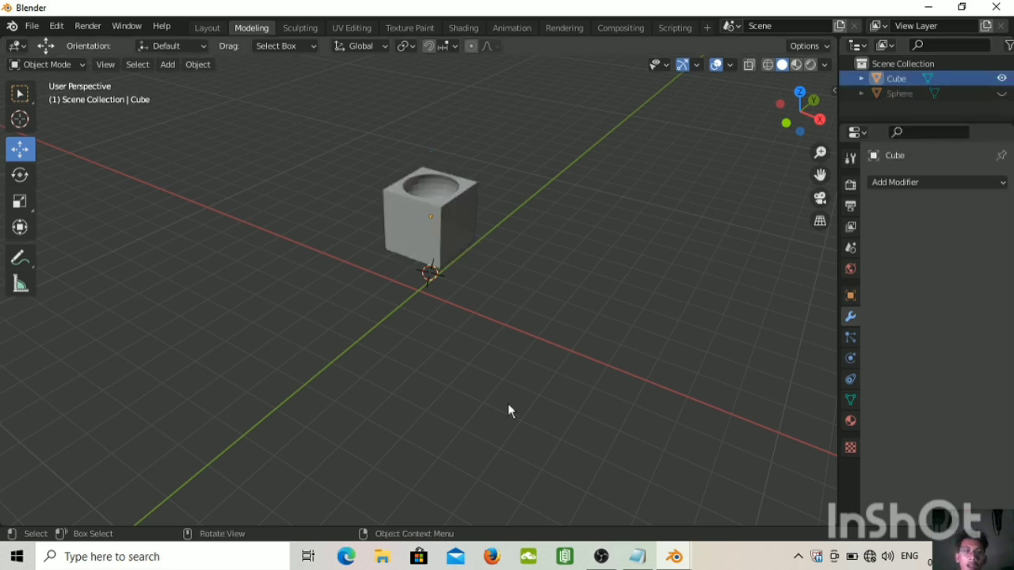
pyautogui.scroll(3, 509, 399)
pyautogui.moveTo(560, 236); pyautogui.dragTo(636, 169, button='middle')
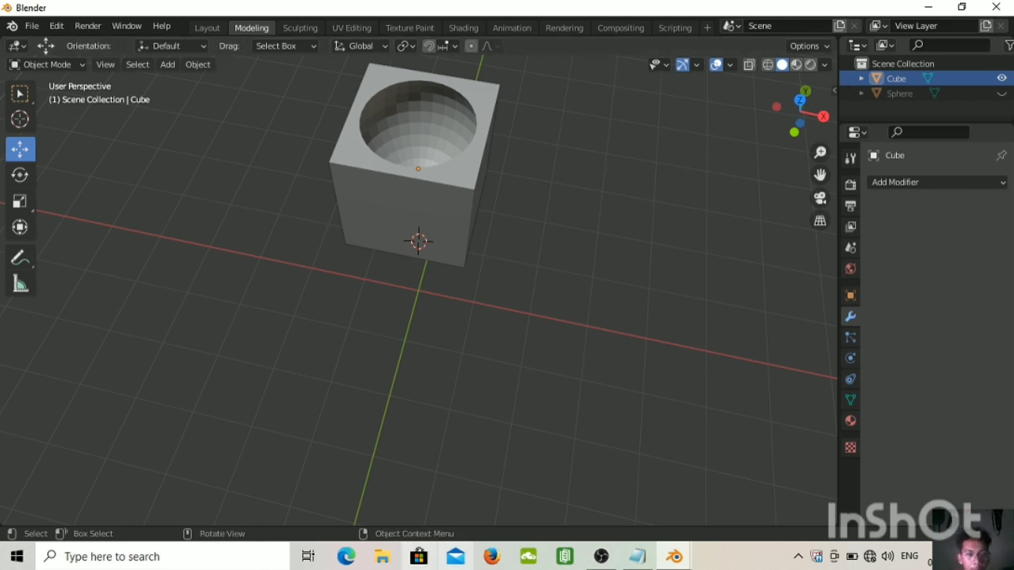
pyautogui.click(596, 558)
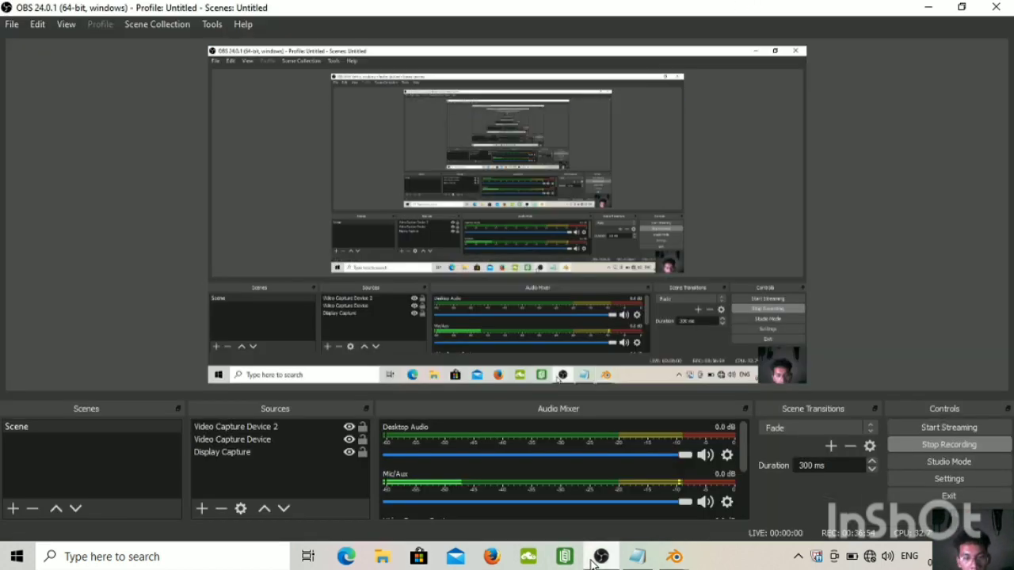